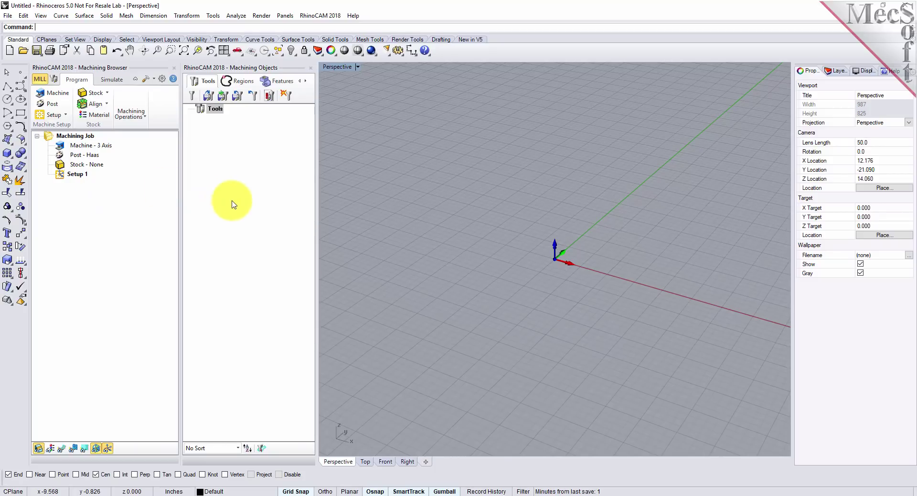
# Close the Machining Browser and Machining Objects windows and load the RhinoCAM 2018 MILL module again.
pyautogui.click(310, 68)
pyautogui.click(175, 69)
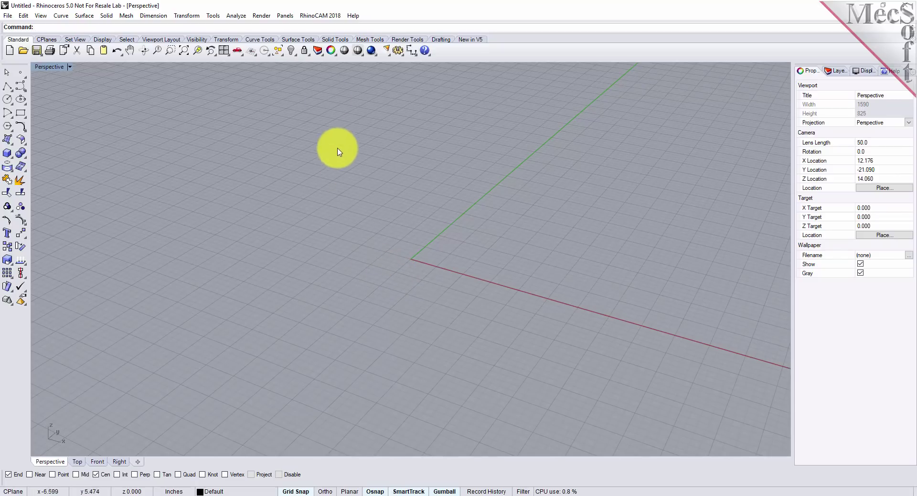
pyautogui.click(340, 17)
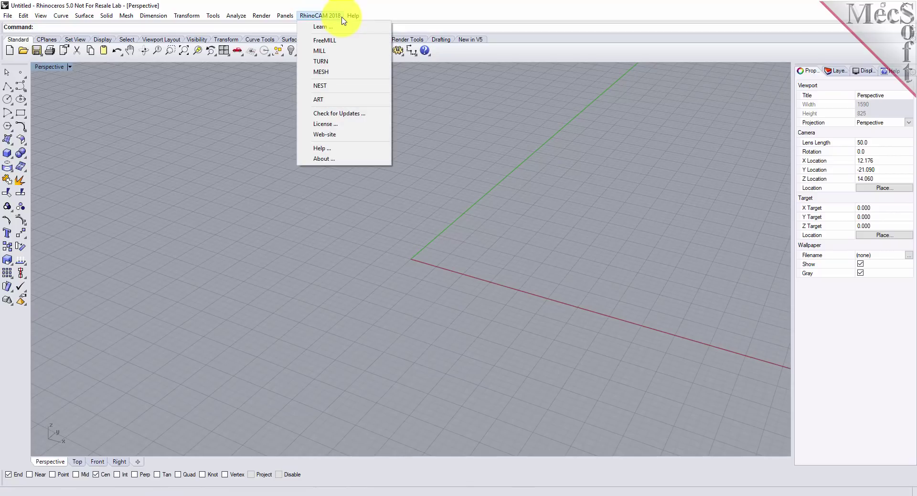
pyautogui.click(348, 53)
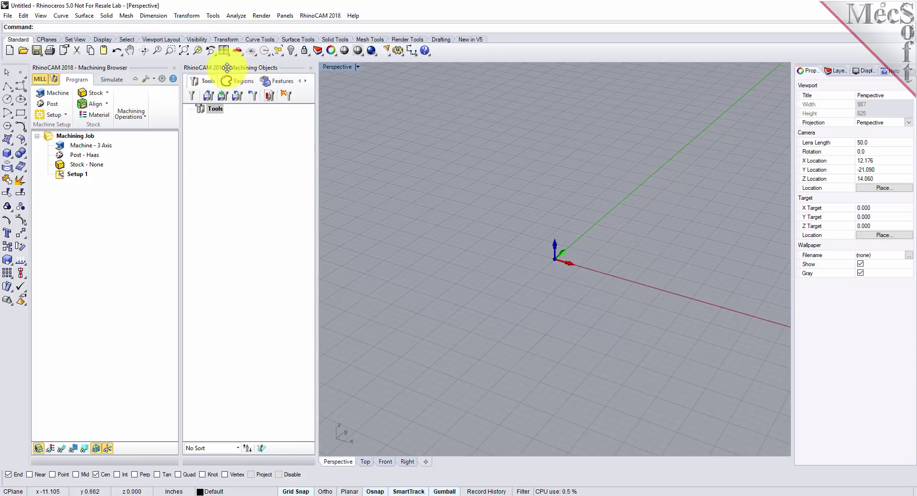
# Dock the Machining Objects window beneath the Machining Browser, widen both, and give the Machining Browser more height.
pyautogui.moveTo(227, 67); pyautogui.dragTo(122, 378)
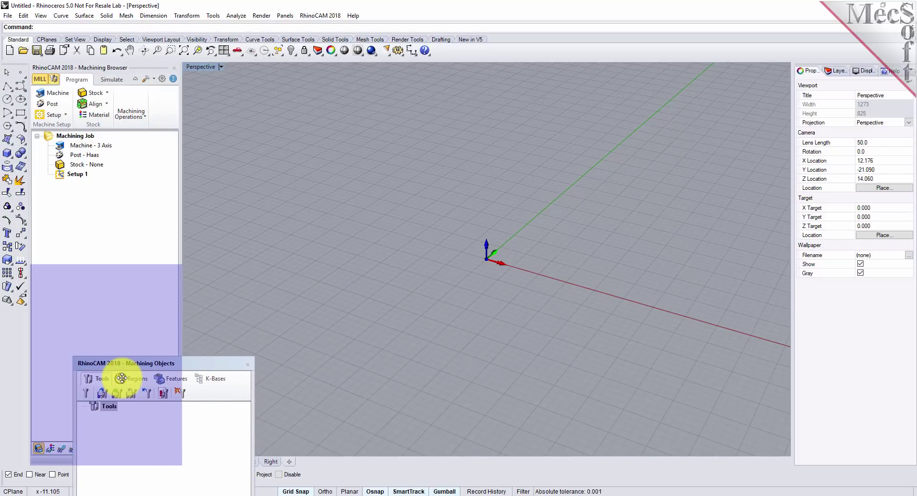
pyautogui.moveTo(122, 378); pyautogui.dragTo(125, 380)
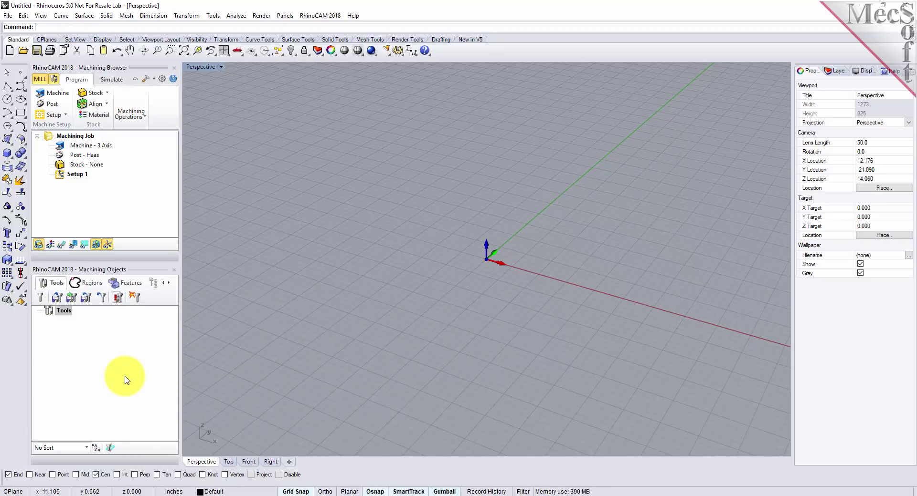
pyautogui.moveTo(180, 217); pyautogui.dragTo(219, 219)
pyautogui.moveTo(143, 262); pyautogui.dragTo(143, 321)
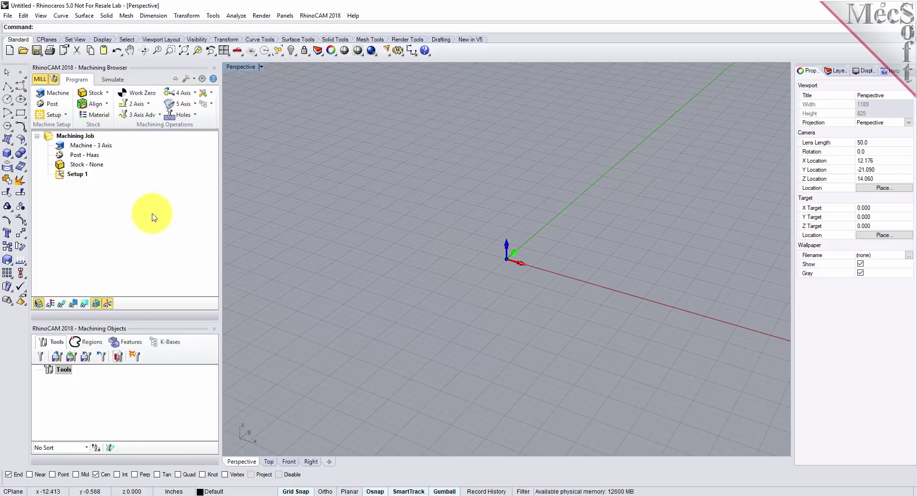
# Open the part file MILLQuickStartTutorial.3dm from the RhinoCAM 2018 QuickStart folder.
pyautogui.click(8, 16)
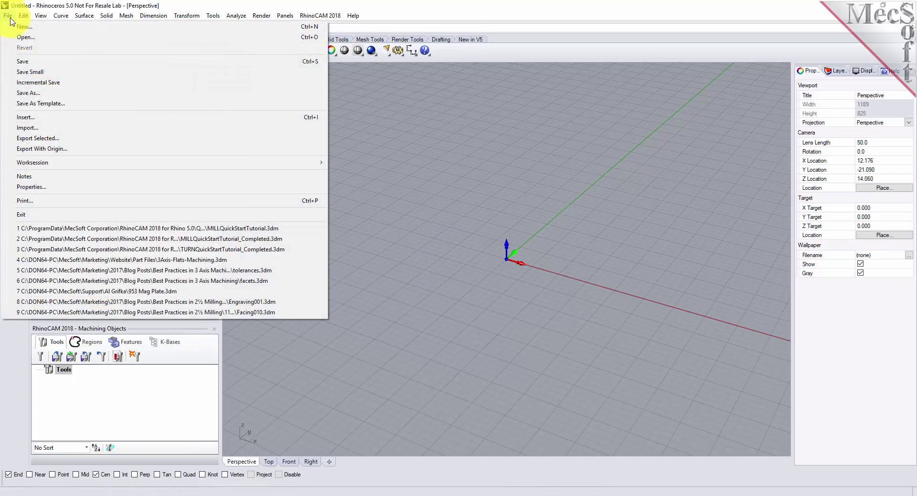
pyautogui.click(353, 118)
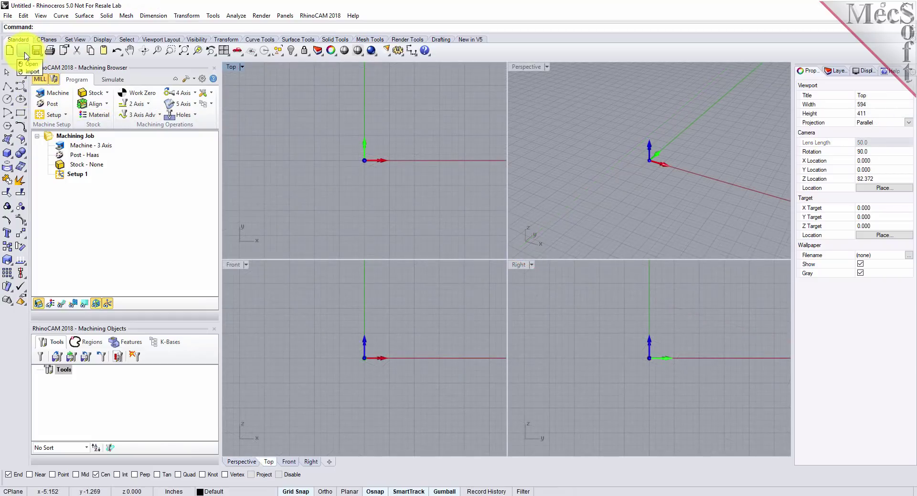
pyautogui.click(23, 50)
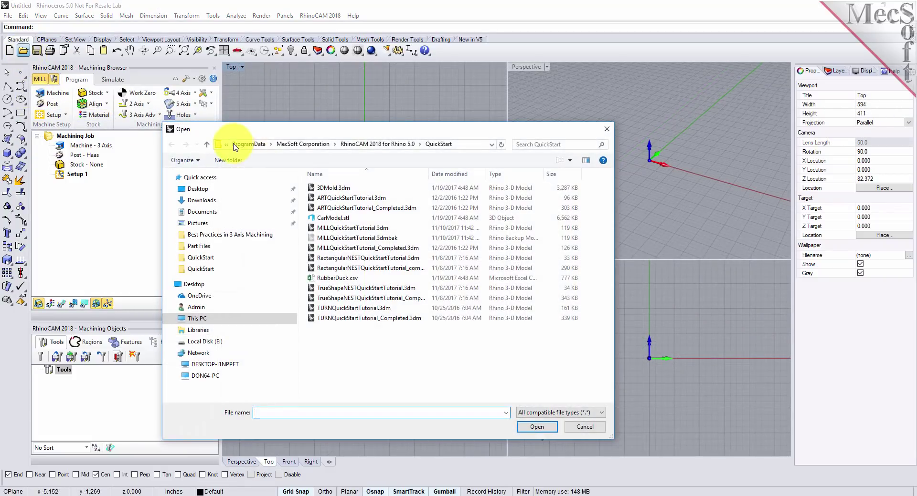
pyautogui.click(438, 144)
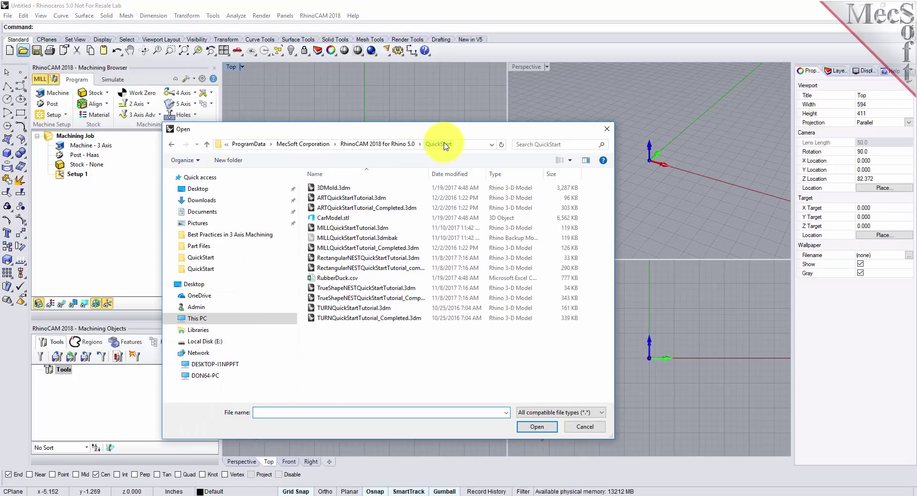
pyautogui.click(319, 229)
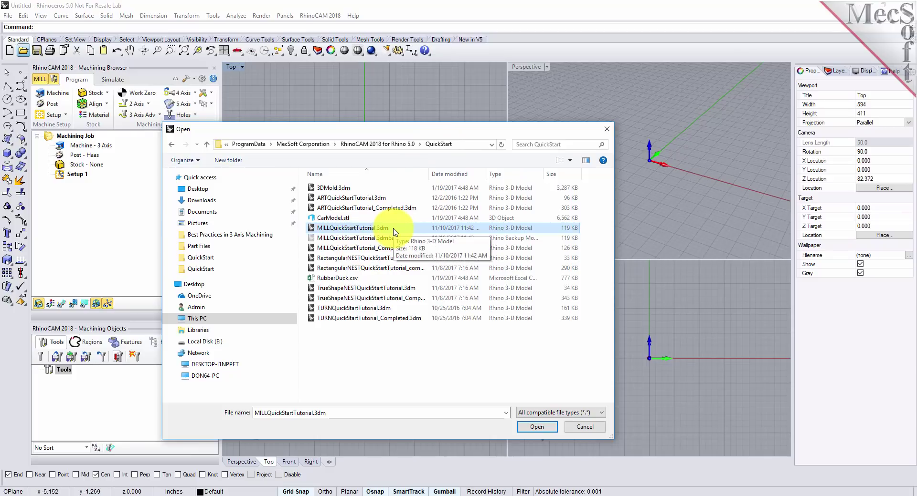
pyautogui.click(537, 426)
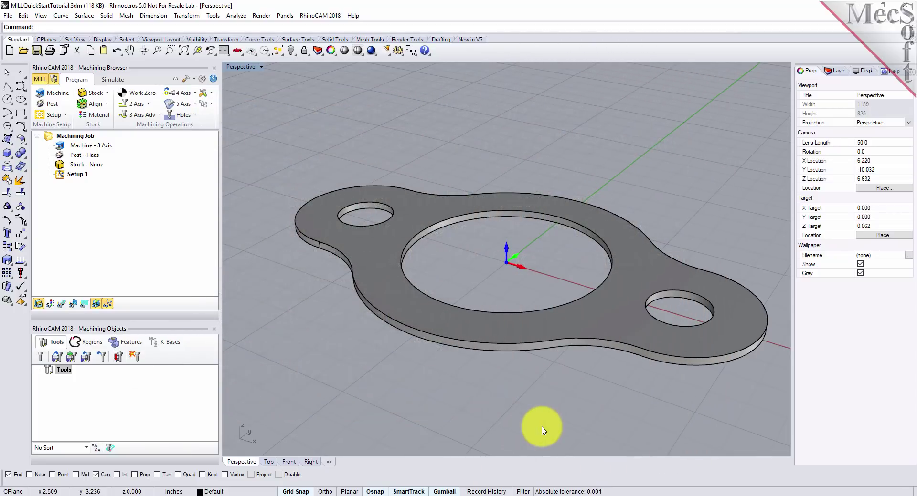
# Define the machine tool manually as a 3 Axis machine and select its entry in the machining job.
pyautogui.click(57, 93)
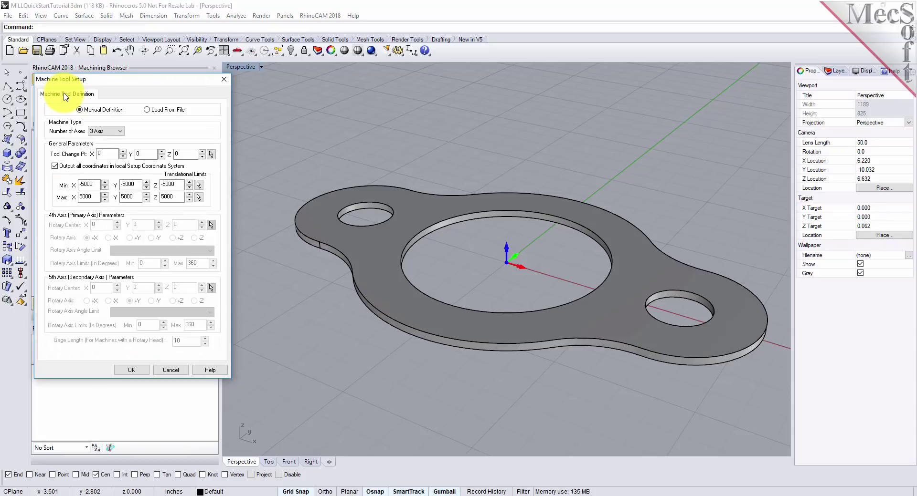
pyautogui.click(121, 131)
pyautogui.click(116, 138)
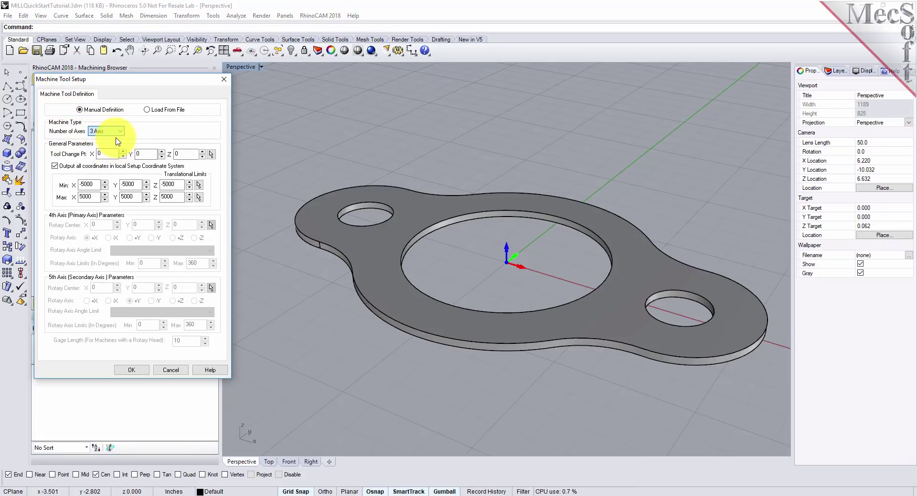
pyautogui.click(131, 370)
pyautogui.click(77, 145)
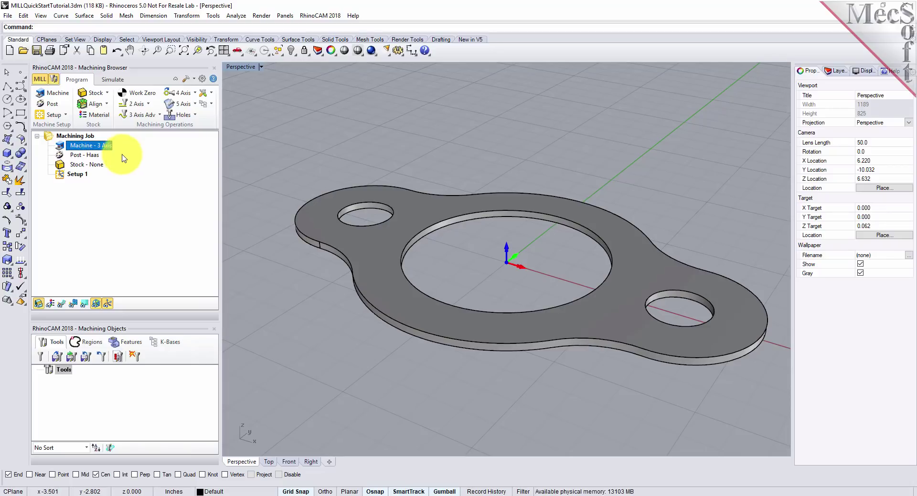
# Set the post-processor to Haas with the .nc posted file extension and select its entry in the machining job.
pyautogui.click(56, 108)
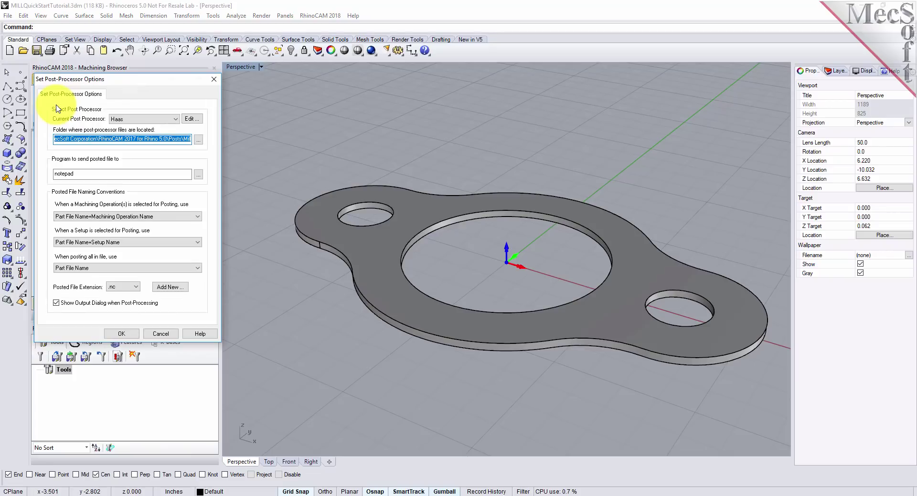
pyautogui.click(176, 119)
pyautogui.scroll(5, 177, 205)
pyautogui.scroll(2, 178, 200)
pyautogui.click(122, 261)
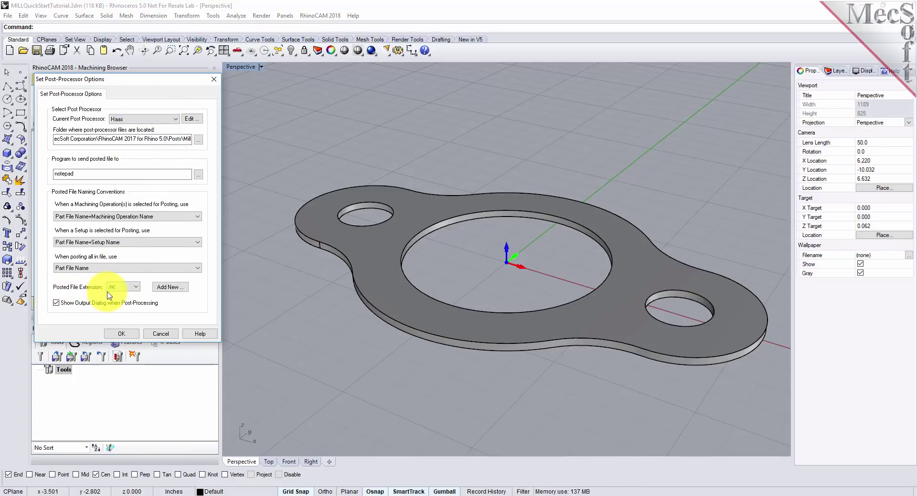
pyautogui.click(136, 287)
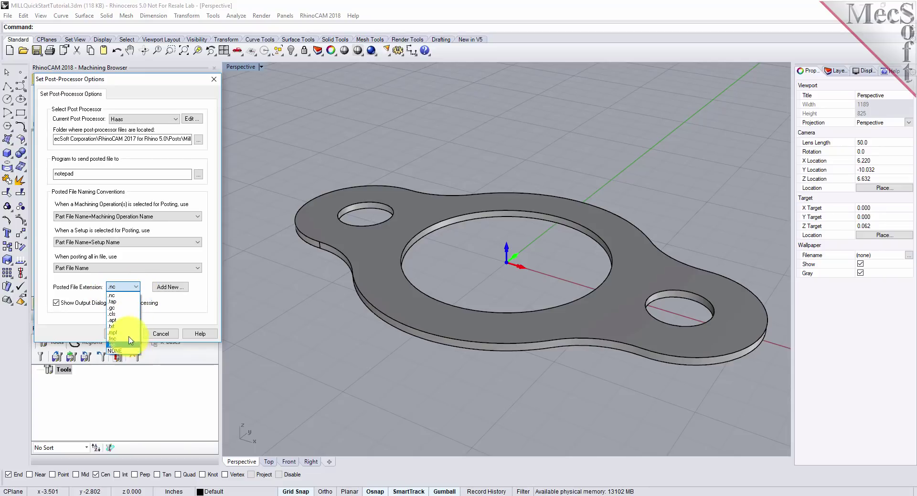
pyautogui.click(120, 296)
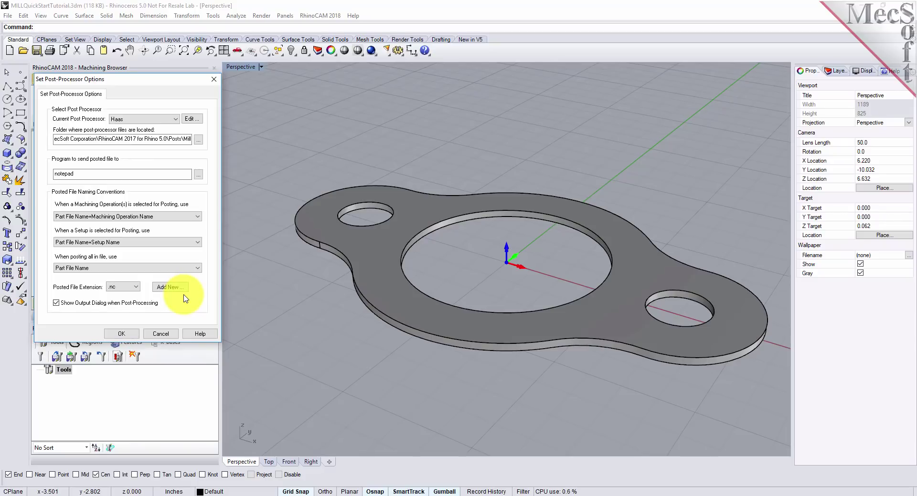
pyautogui.click(123, 333)
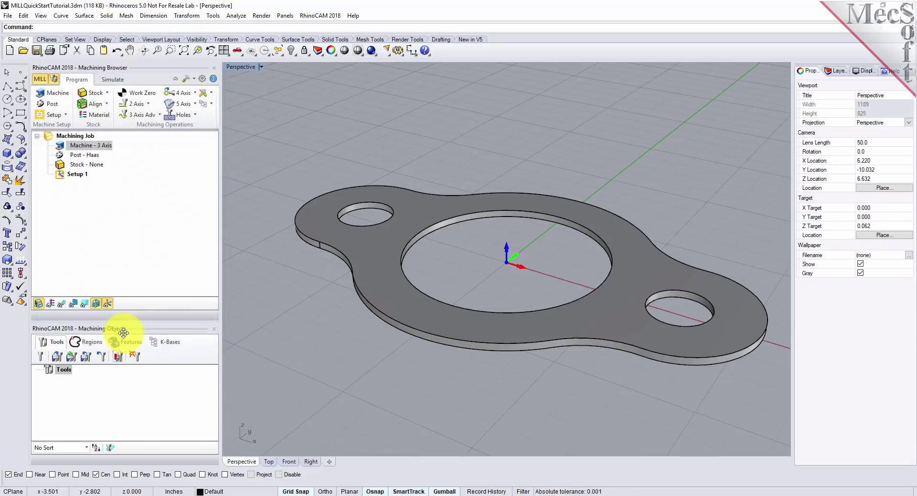
pyautogui.click(60, 154)
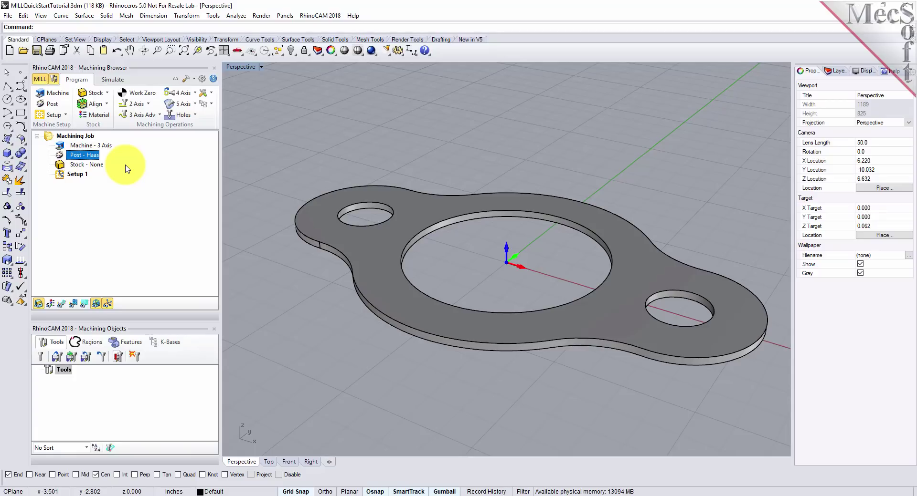
# Create a box stock 10 in long, 6 in wide and 0.125 in high, anchored at its bottom south-west corner.
pyautogui.click(75, 173)
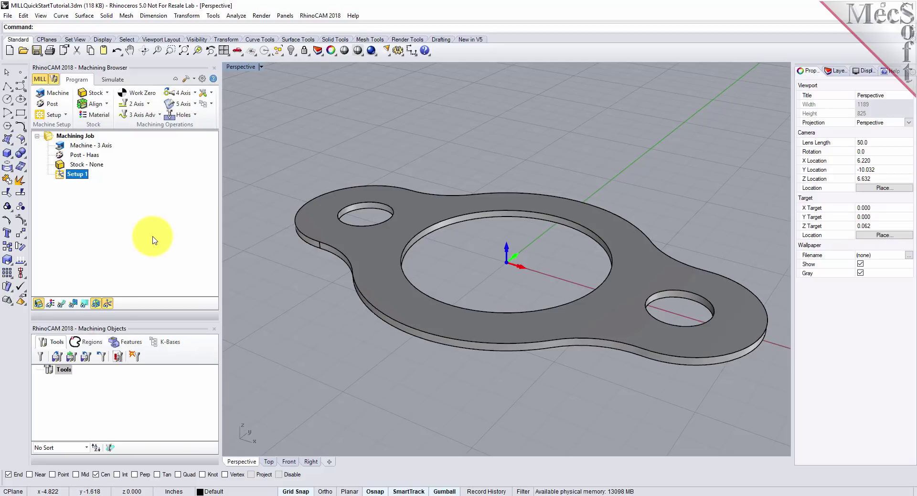
pyautogui.click(106, 93)
pyautogui.click(128, 111)
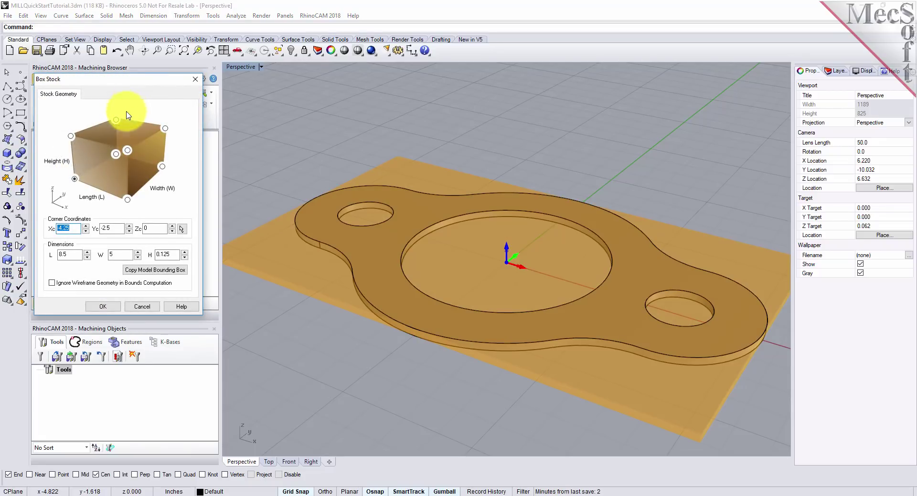
pyautogui.moveTo(71, 255); pyautogui.dragTo(48, 255)
pyautogui.write('10')
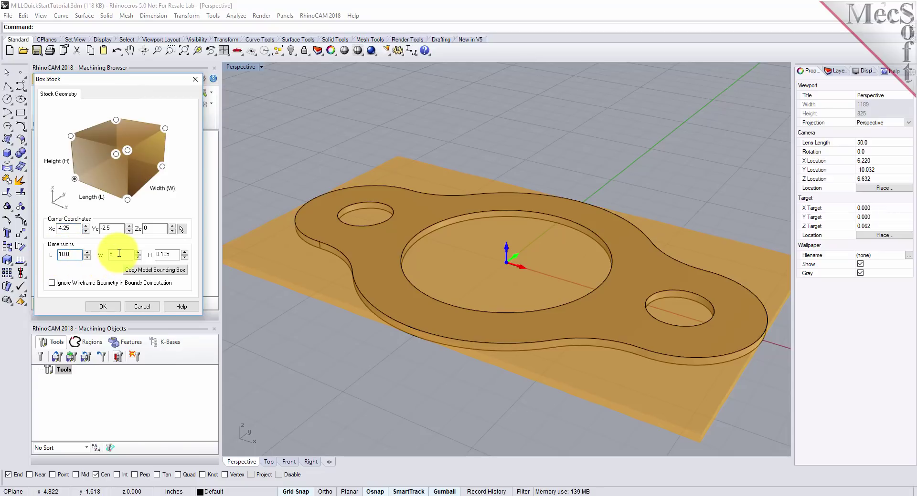
pyautogui.moveTo(125, 255); pyautogui.dragTo(103, 256)
pyautogui.write('6.0')
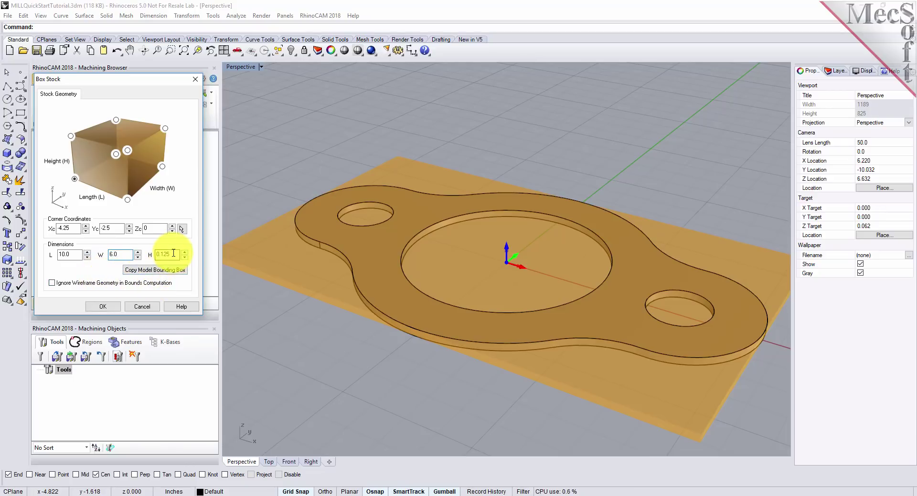
pyautogui.moveTo(173, 254); pyautogui.dragTo(115, 254)
pyautogui.write('0.125')
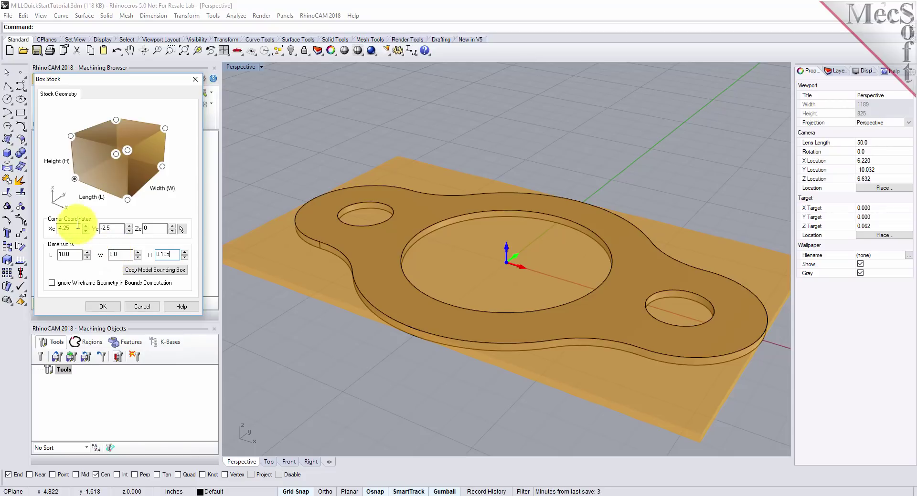
pyautogui.click(75, 179)
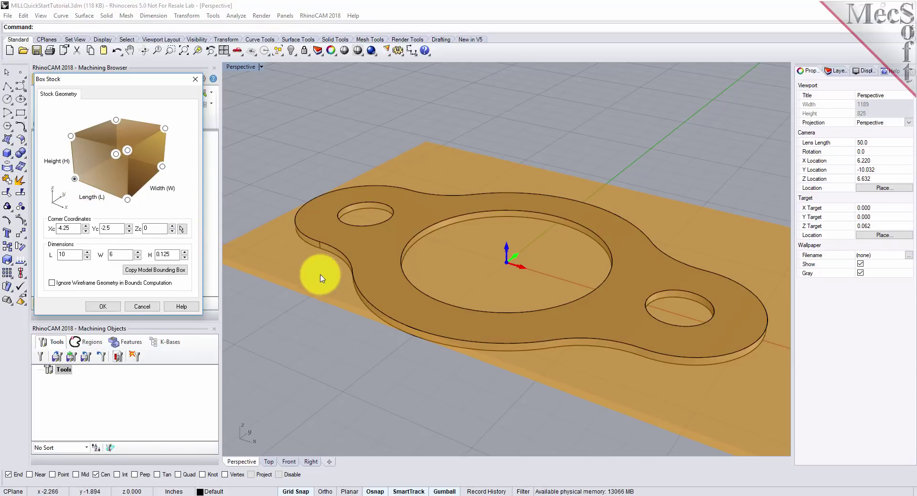
pyautogui.click(103, 307)
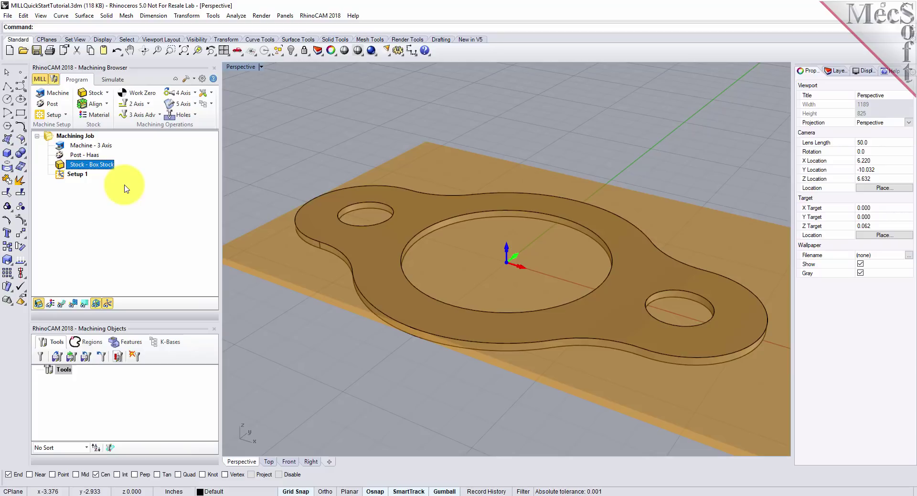
# Toggle the stock display off and on to compare the box stock with the part.
pyautogui.scroll(-3, 436, 262)
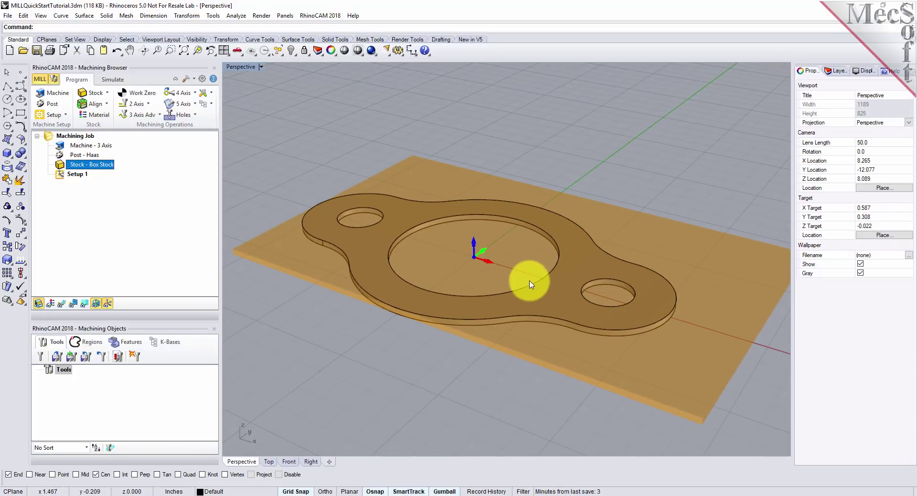
pyautogui.click(38, 304)
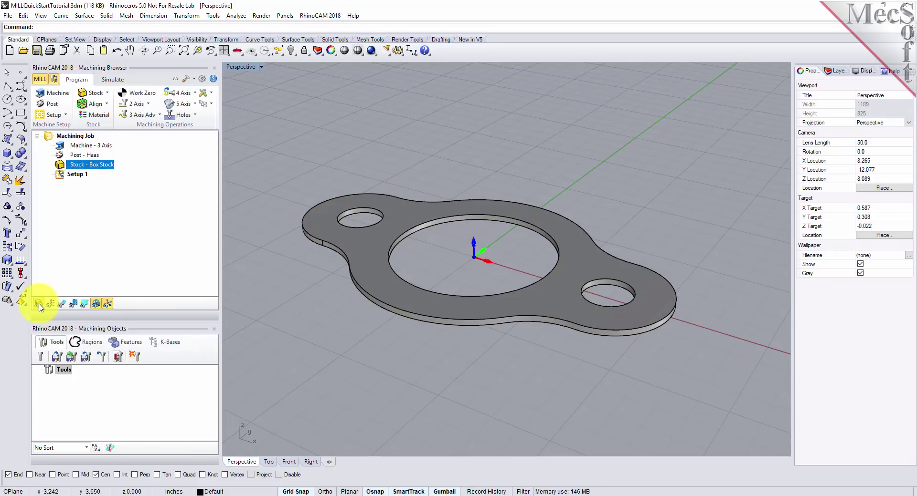
pyautogui.click(39, 304)
pyautogui.click(38, 304)
pyautogui.click(39, 304)
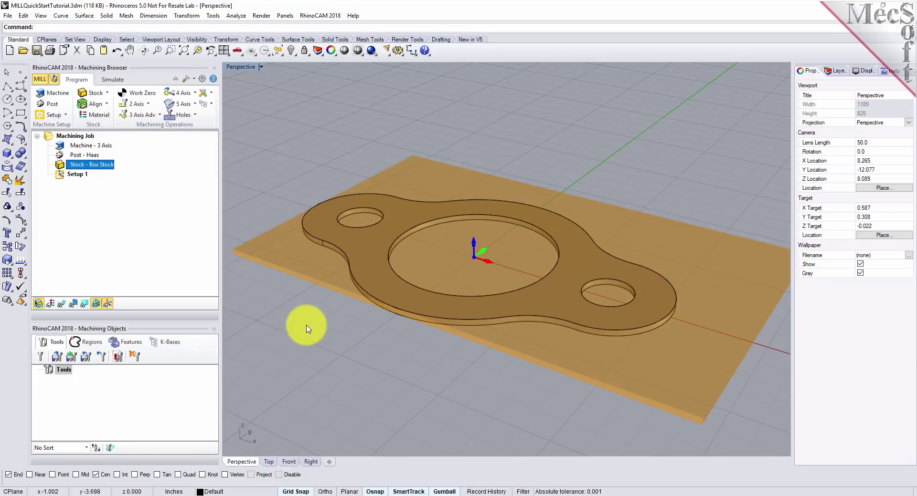
# Align the box stock about the part with Z alignment Top and XY alignment Center.
pyautogui.click(106, 106)
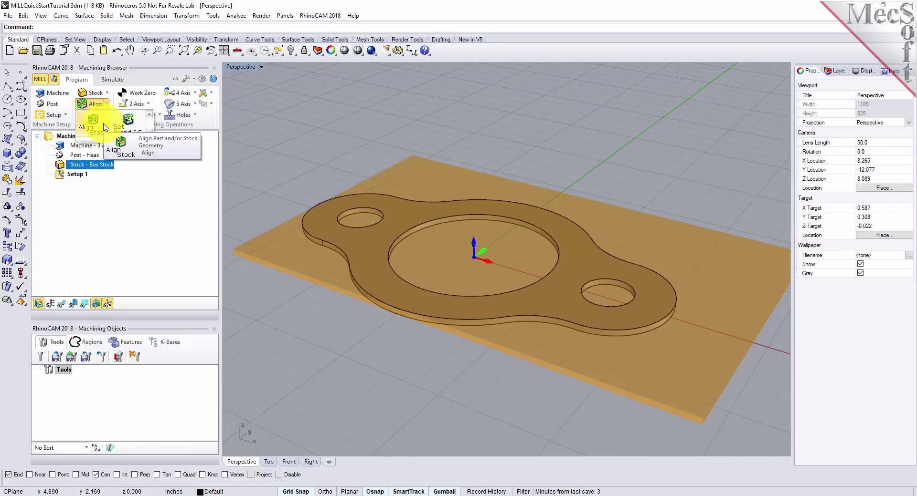
pyautogui.click(105, 126)
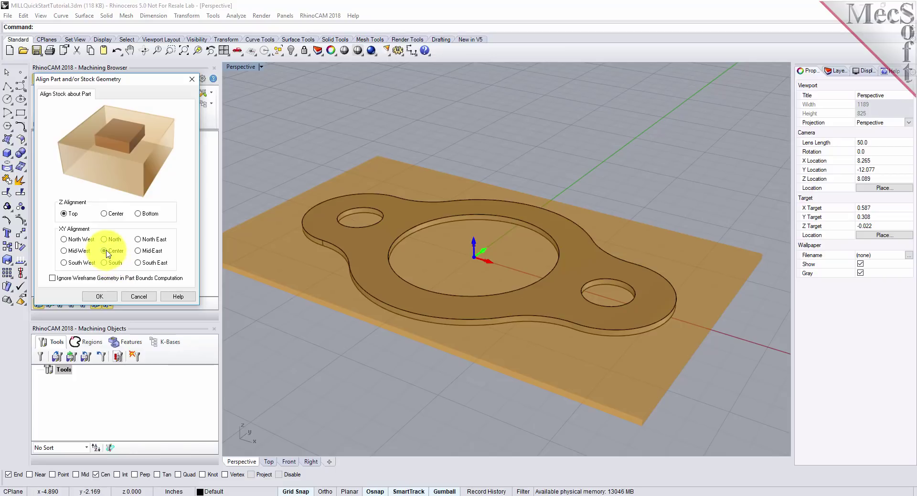
pyautogui.click(99, 296)
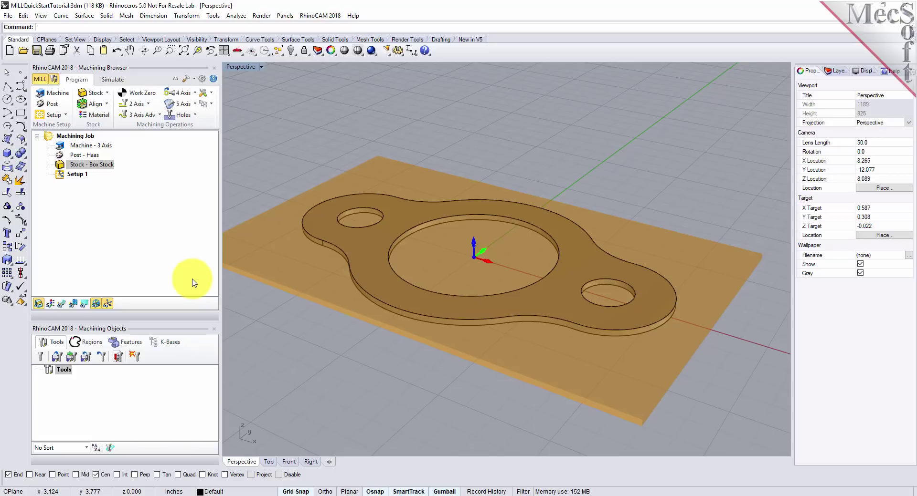
pyautogui.scroll(-1, 305, 274)
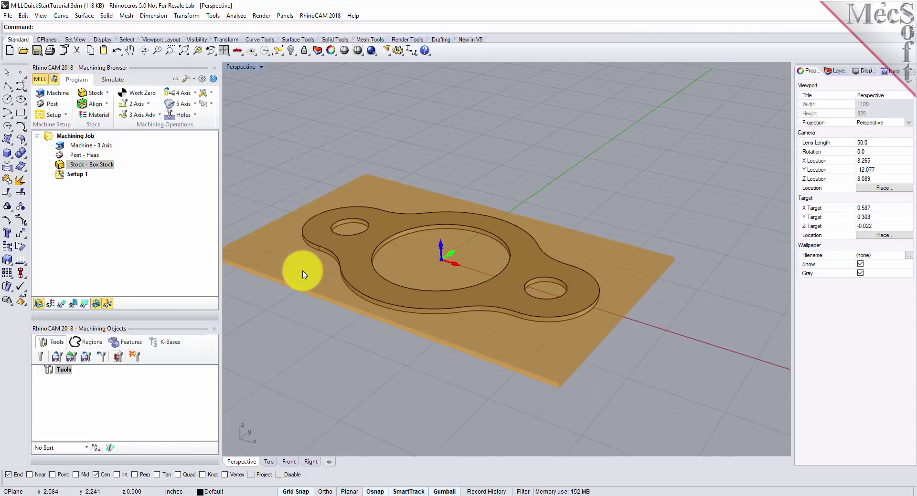
# Assign WOOD as the stock material from the FeedsSpeedsDataINCH.xml material file.
pyautogui.scroll(1, 678, 257)
pyautogui.scroll(-1, 680, 255)
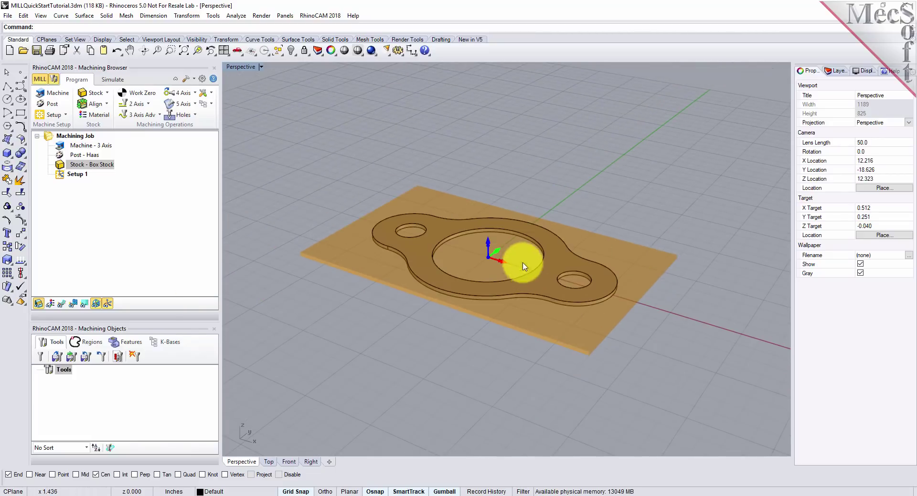
pyautogui.scroll(2, 477, 258)
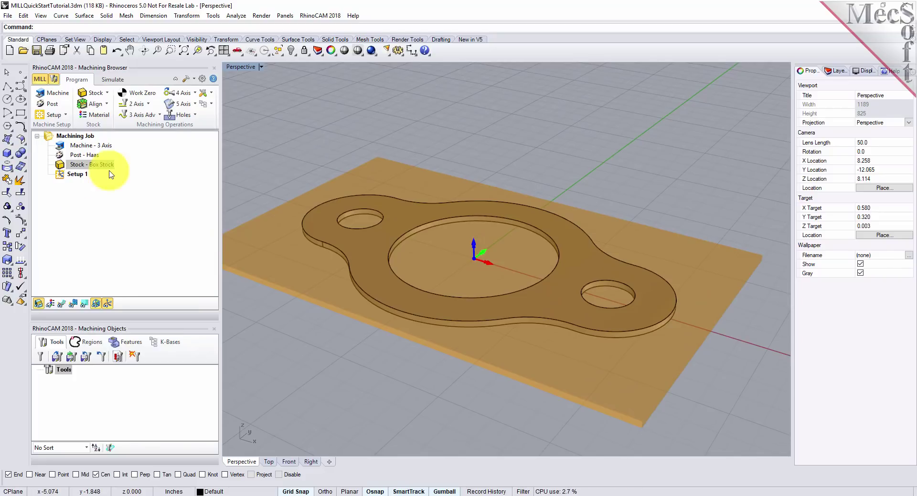
pyautogui.click(98, 115)
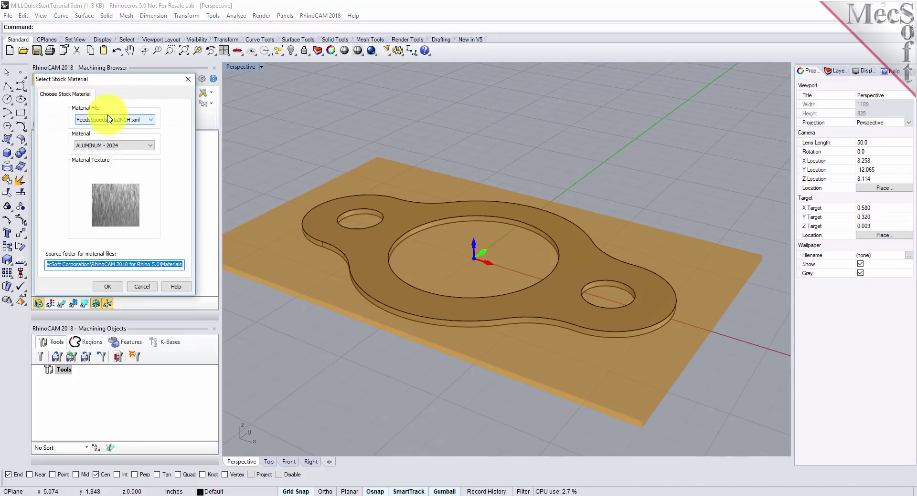
pyautogui.click(137, 153)
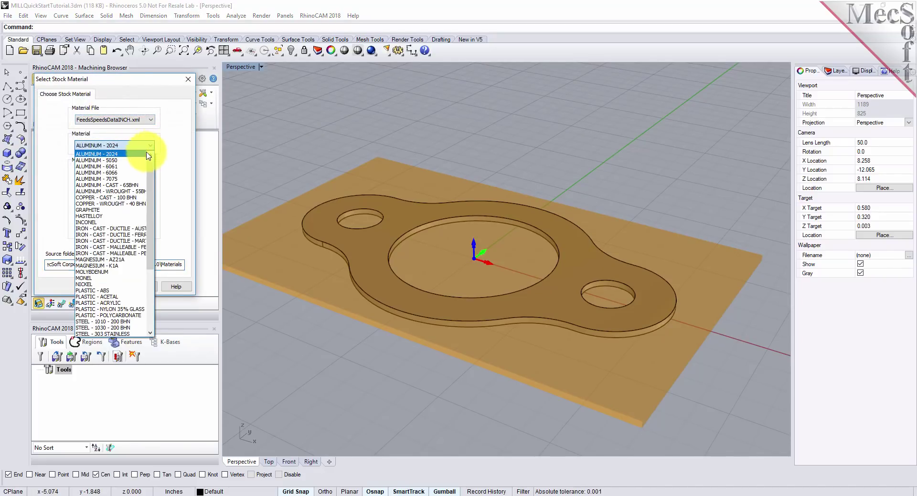
pyautogui.scroll(-5, 150, 266)
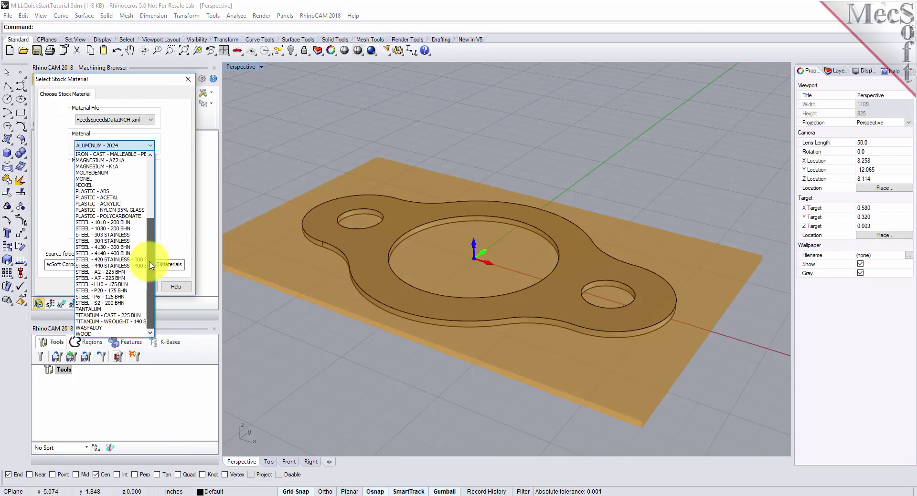
pyautogui.click(90, 333)
pyautogui.click(108, 289)
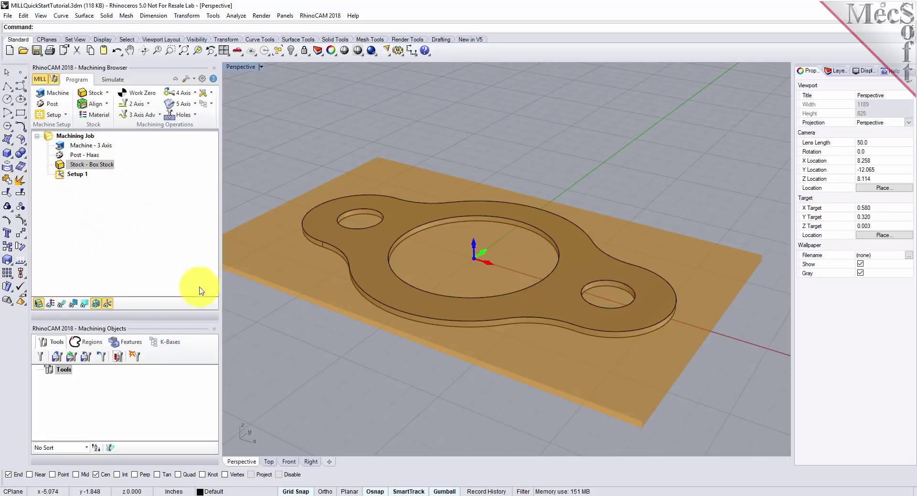
# Turn on material texture display so the box stock is rendered with its wood texture.
pyautogui.click(49, 304)
pyautogui.click(50, 304)
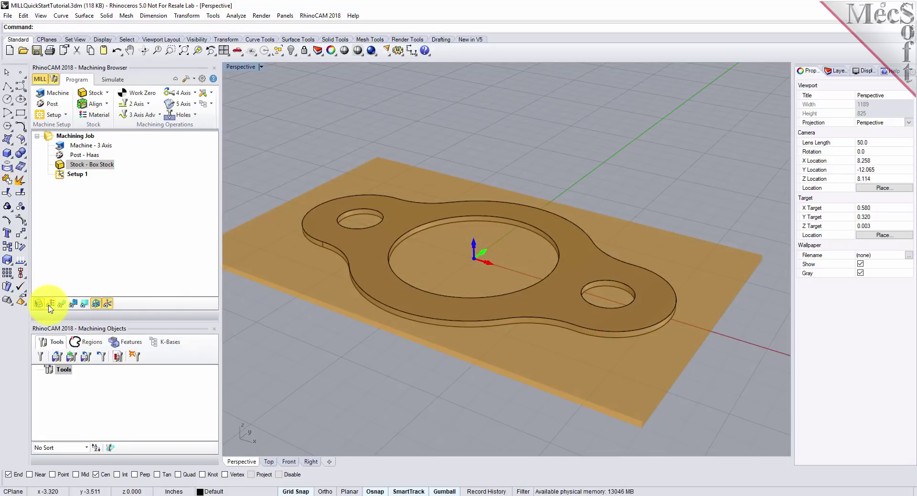
pyautogui.click(50, 304)
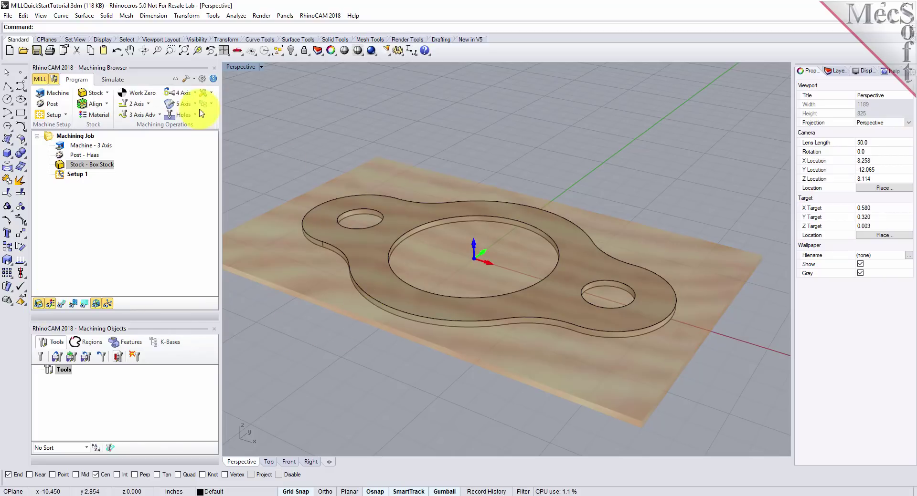
# Set the world coordinate system origin to the stock box, using the Highest Z face and South West position.
pyautogui.click(183, 50)
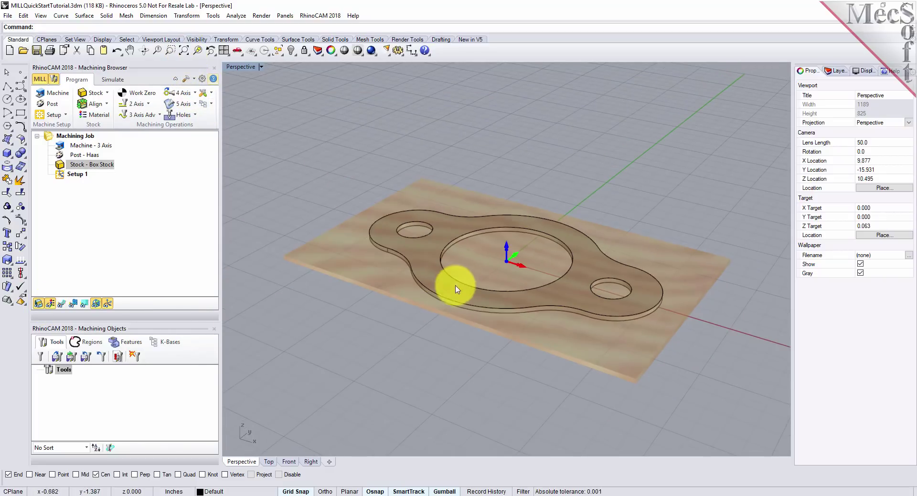
pyautogui.scroll(3, 504, 273)
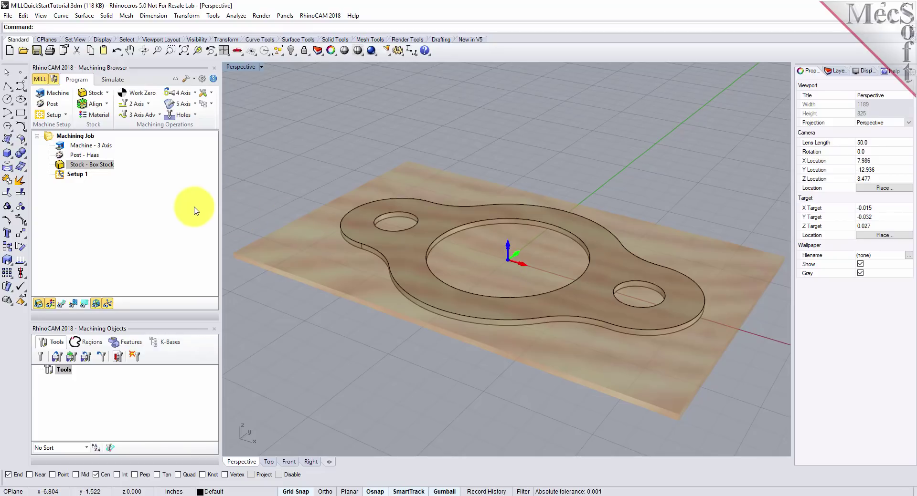
pyautogui.click(107, 105)
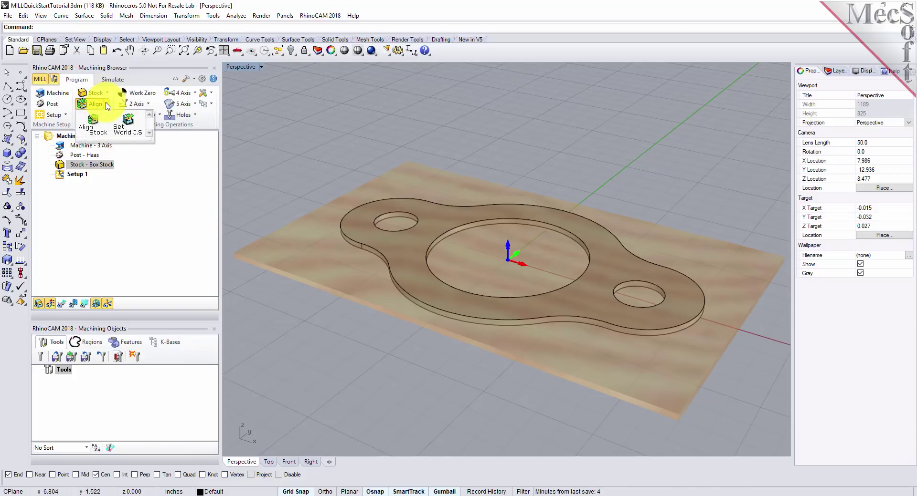
pyautogui.click(134, 128)
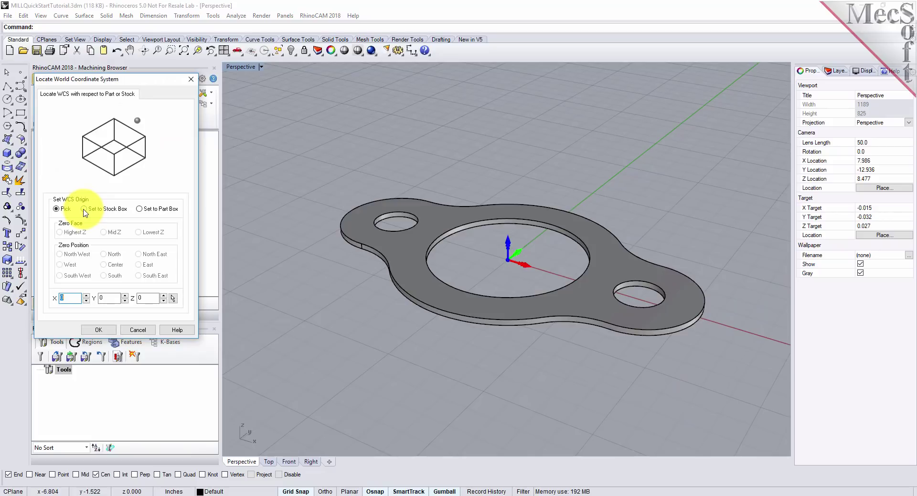
pyautogui.click(84, 210)
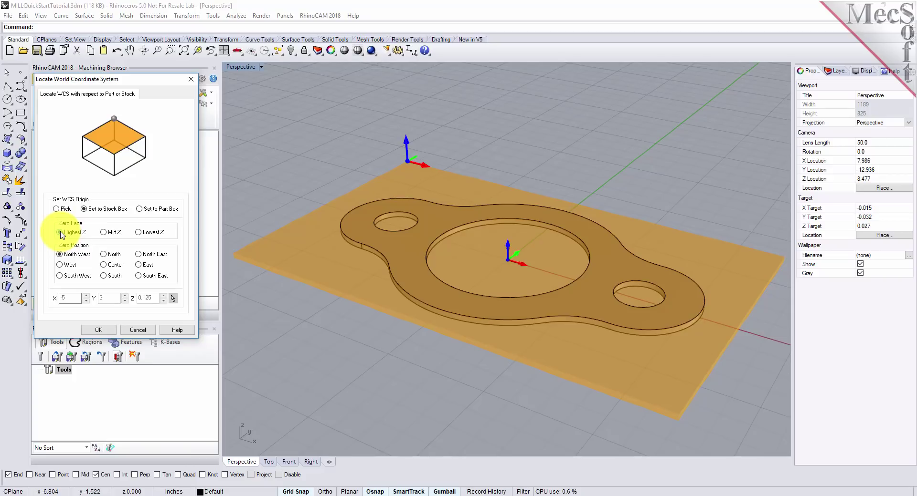
pyautogui.click(60, 276)
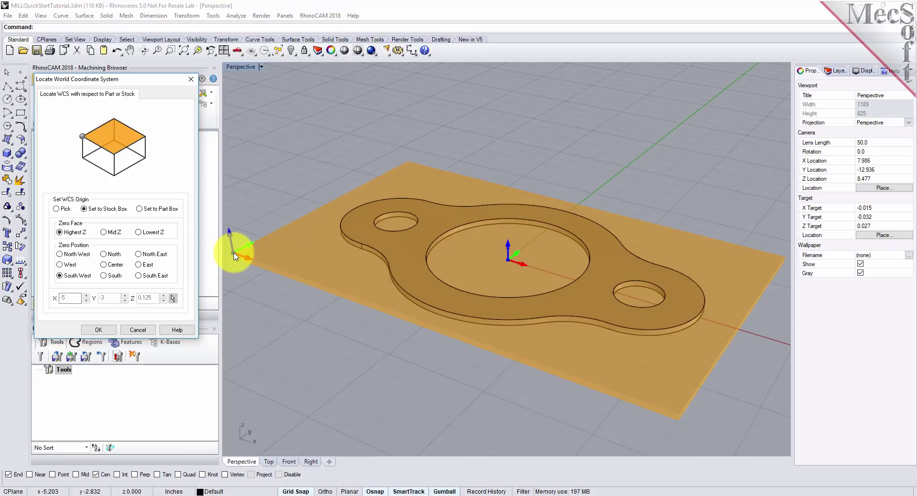
pyautogui.click(102, 330)
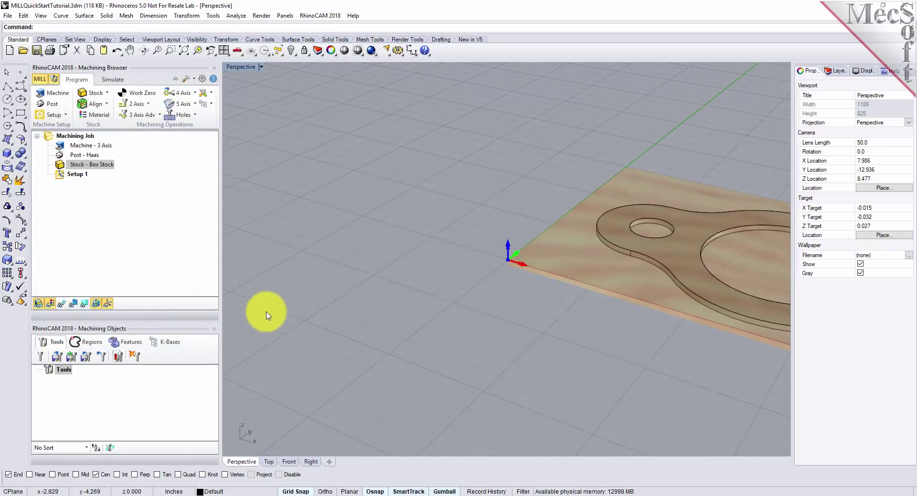
# Generate a work zero on the stock box at Highest Z, South West, and select its entry under Setup 1.
pyautogui.click(183, 50)
pyautogui.scroll(3, 487, 252)
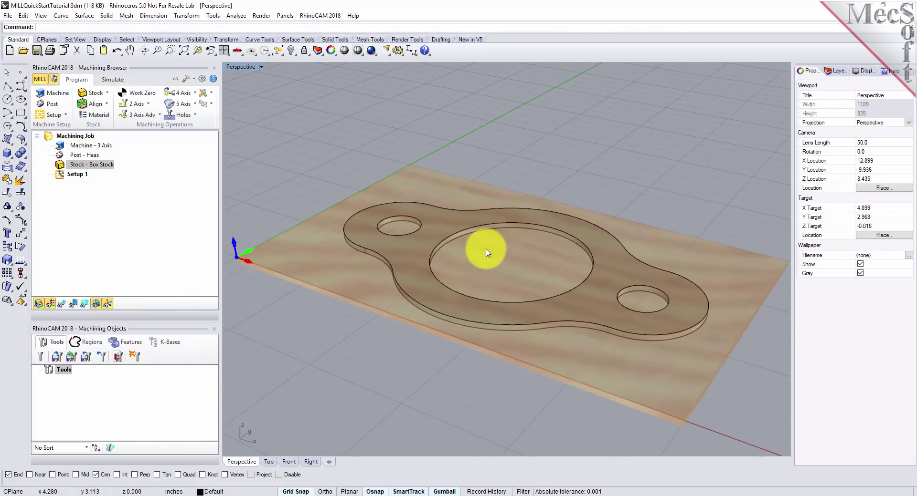
pyautogui.click(143, 97)
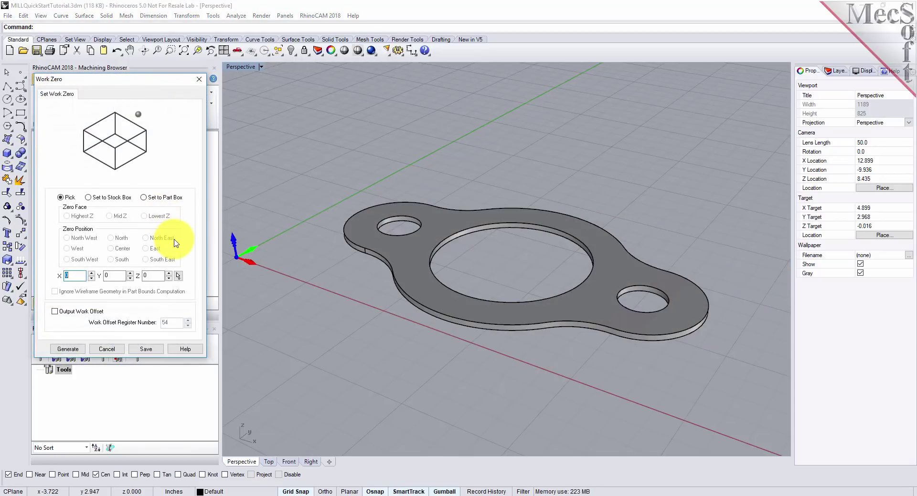
pyautogui.click(89, 197)
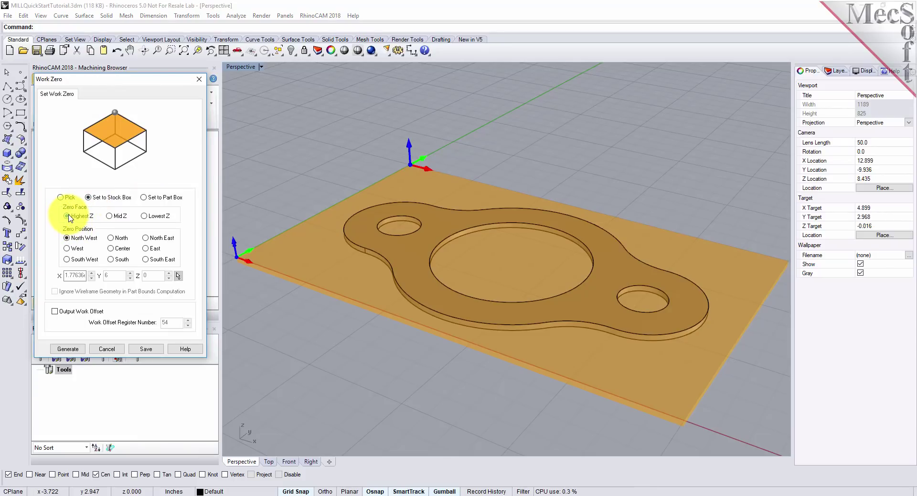
pyautogui.click(67, 260)
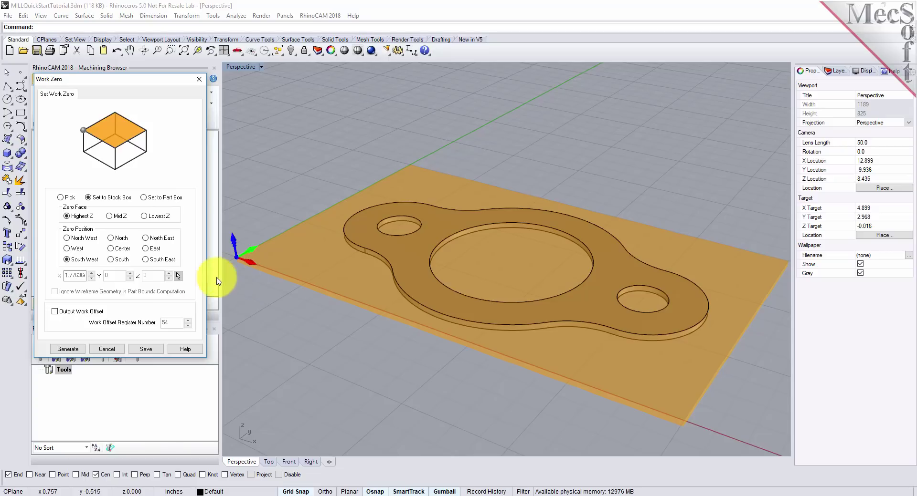
pyautogui.click(67, 349)
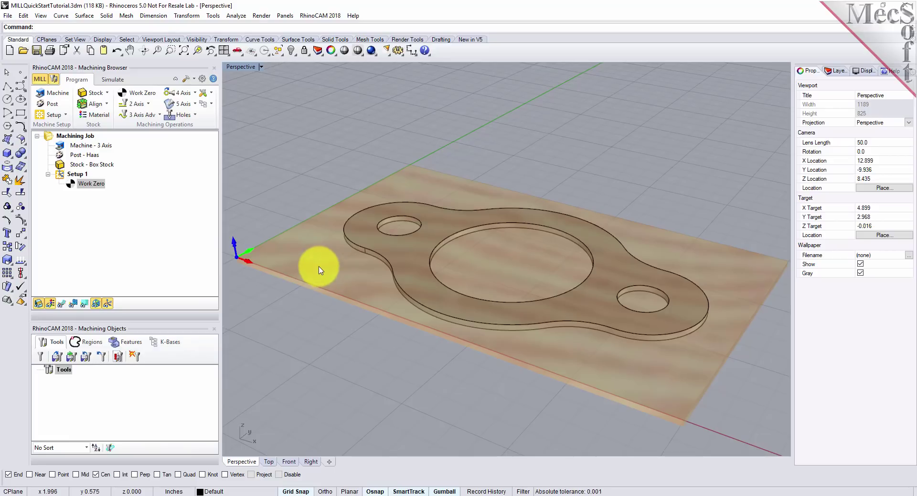
pyautogui.click(72, 185)
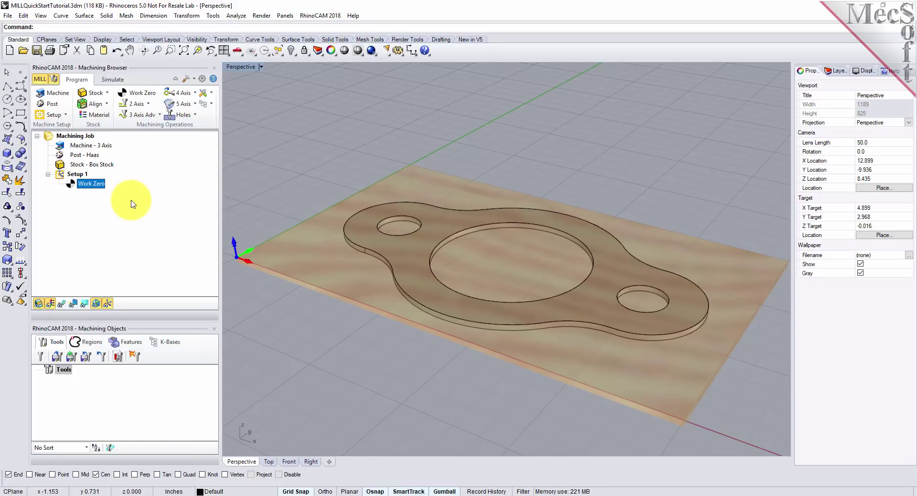
# Define a flat mill named FlatMill-0.5 with a 0.5 in tool diameter and 0.5 in shank diameter.
pyautogui.click(42, 358)
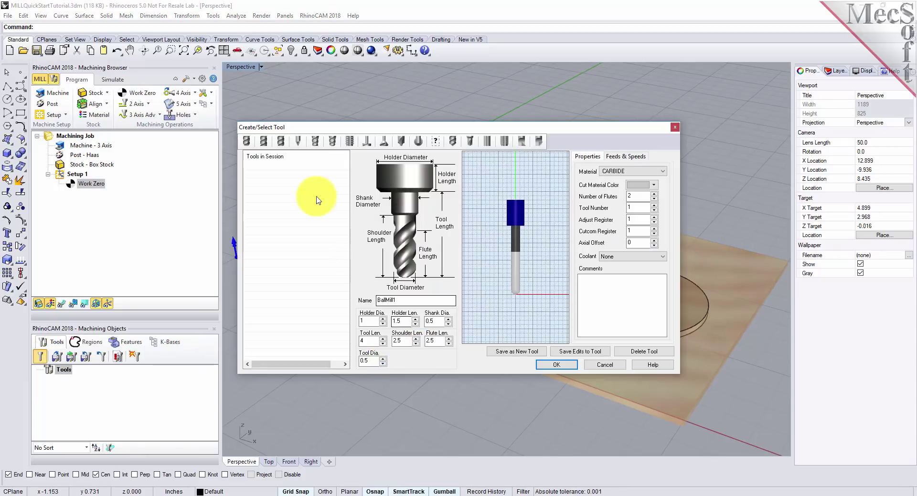
pyautogui.click(268, 143)
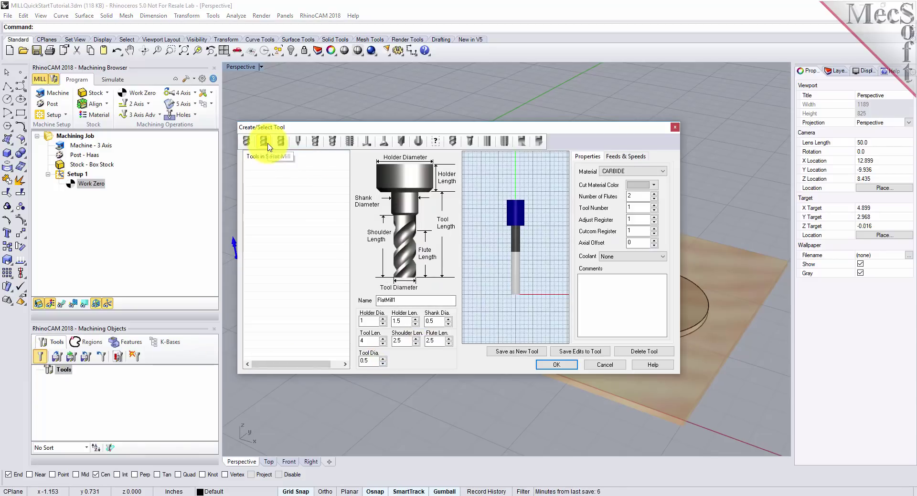
pyautogui.click(405, 299)
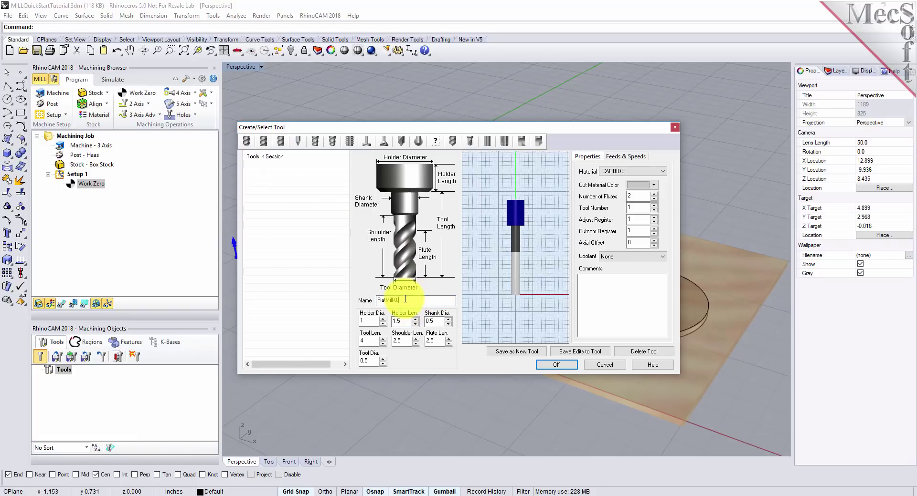
pyautogui.doubleClick(368, 361)
pyautogui.doubleClick(426, 321)
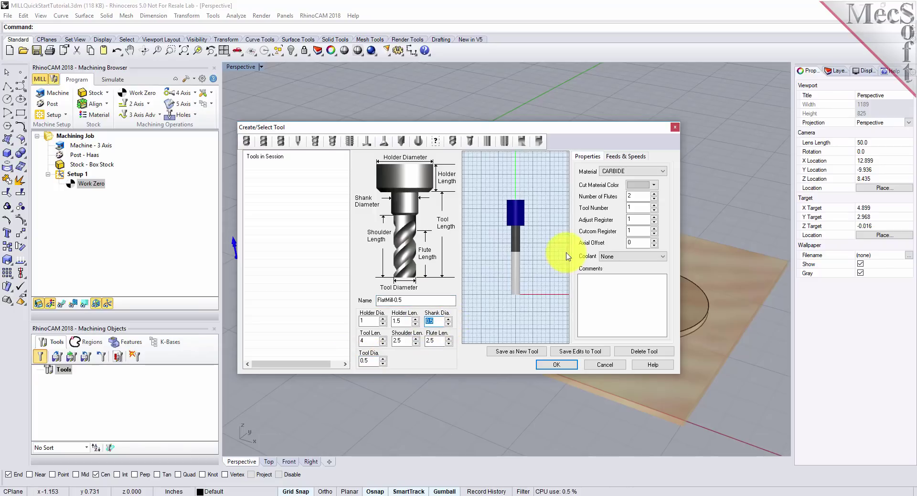
# Set the flat mill's tool material to HSS with tool number 1.
pyautogui.click(617, 173)
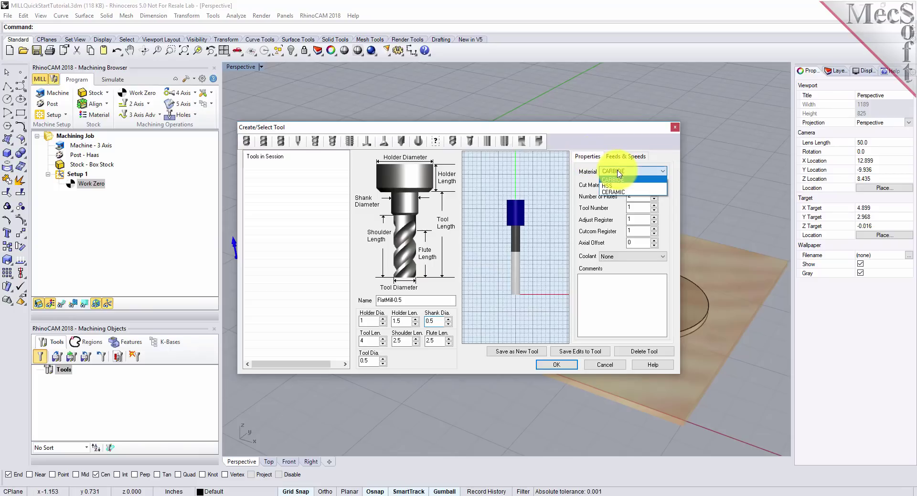
pyautogui.click(609, 181)
pyautogui.doubleClick(637, 207)
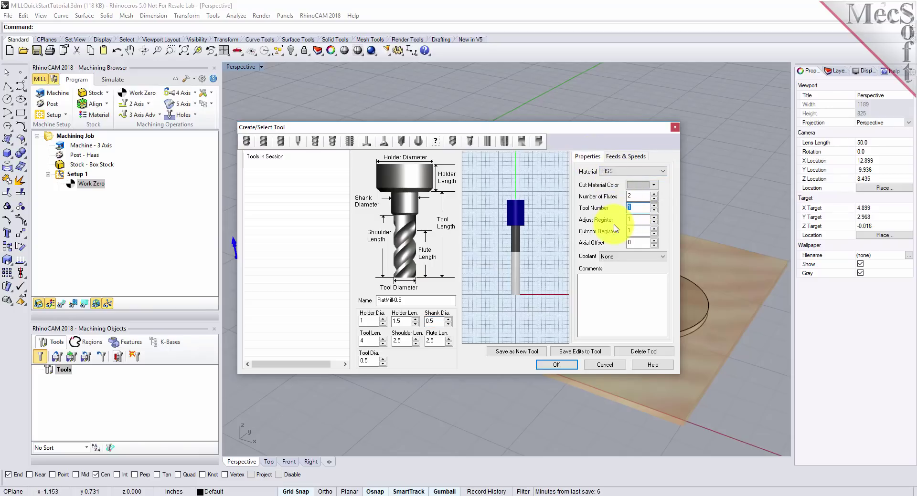
# Load the flat mill's feeds and speeds from the table for WOOD stock and HSS tool material.
pyautogui.click(630, 157)
pyautogui.click(623, 336)
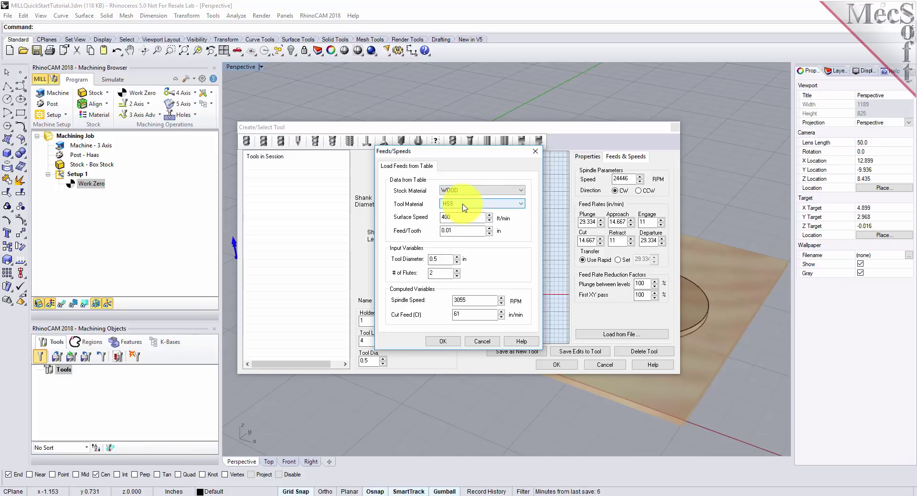
pyautogui.click(442, 341)
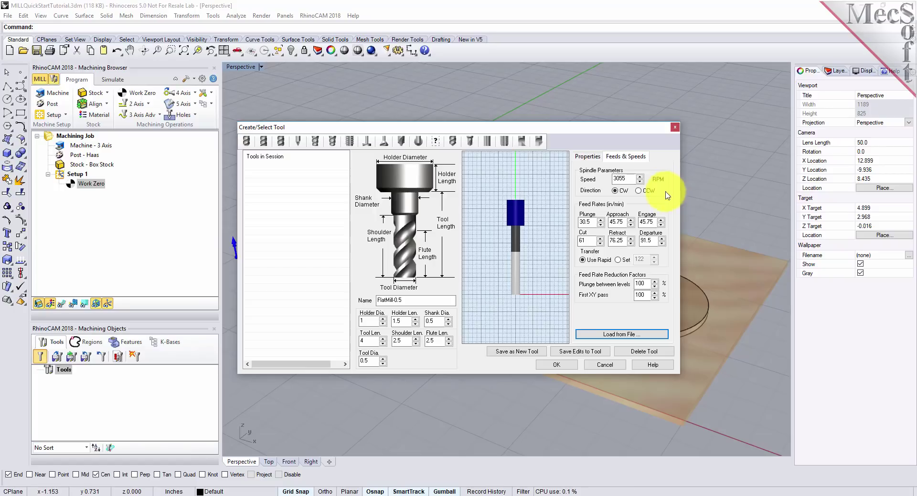
# Save FlatMill-0.5 as a new tool in the session, close the tool definition and select the tool in the list.
pyautogui.click(523, 354)
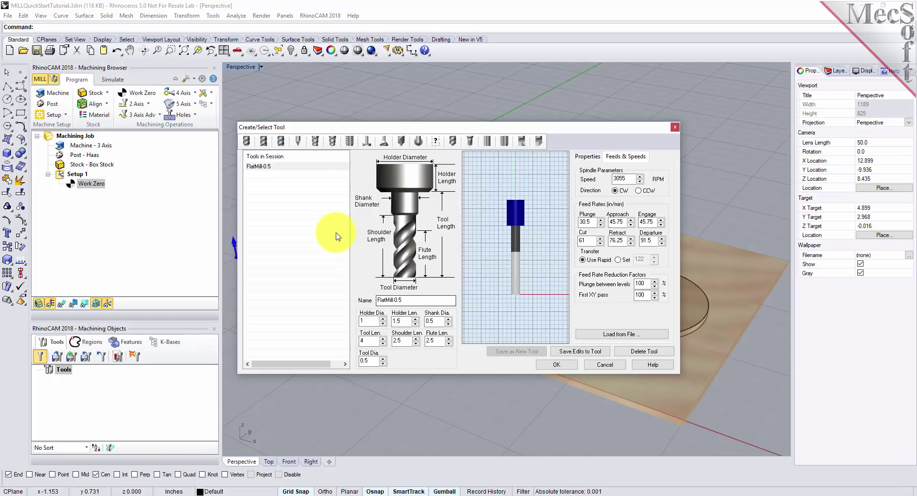
pyautogui.click(261, 166)
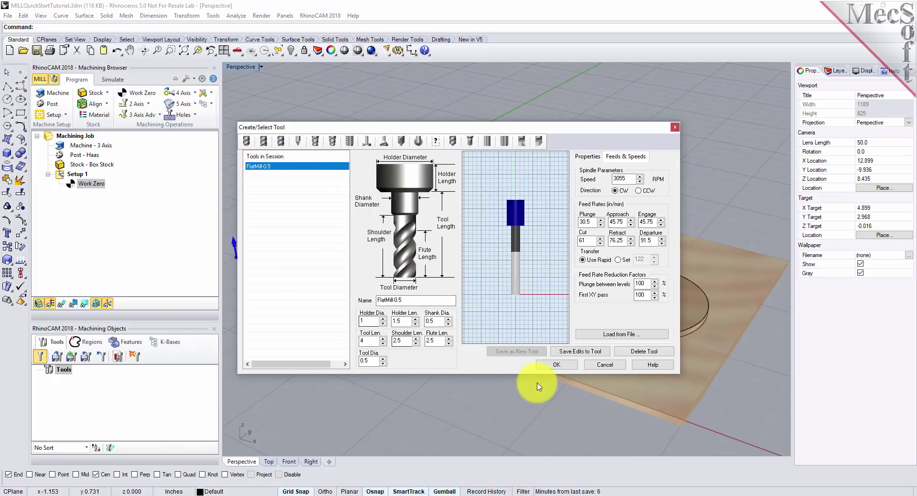
pyautogui.click(559, 369)
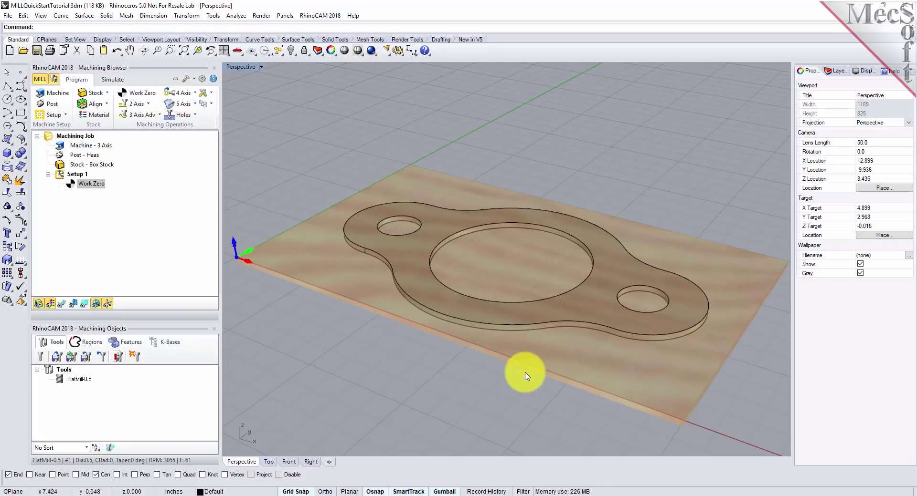
pyautogui.click(78, 379)
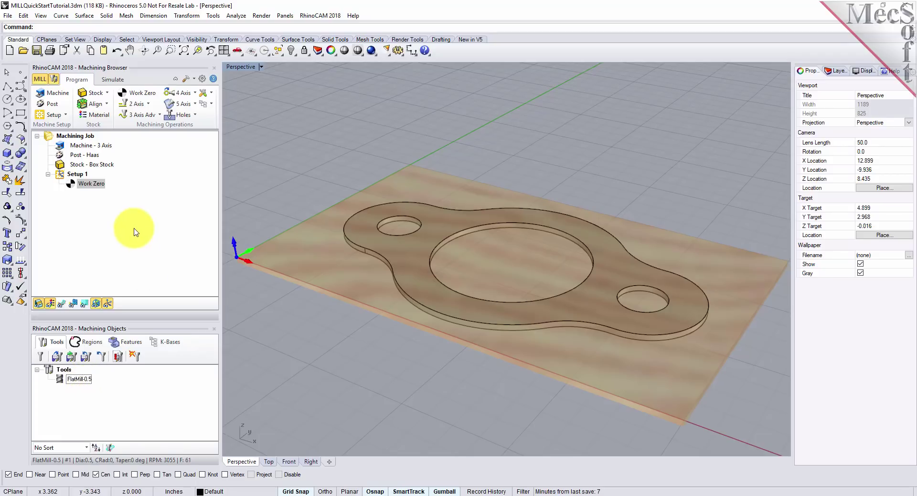
# Start a 2 1/2 axis profiling operation and select the top edges of the gasket's large opening and two small holes as part regions.
pyautogui.click(147, 103)
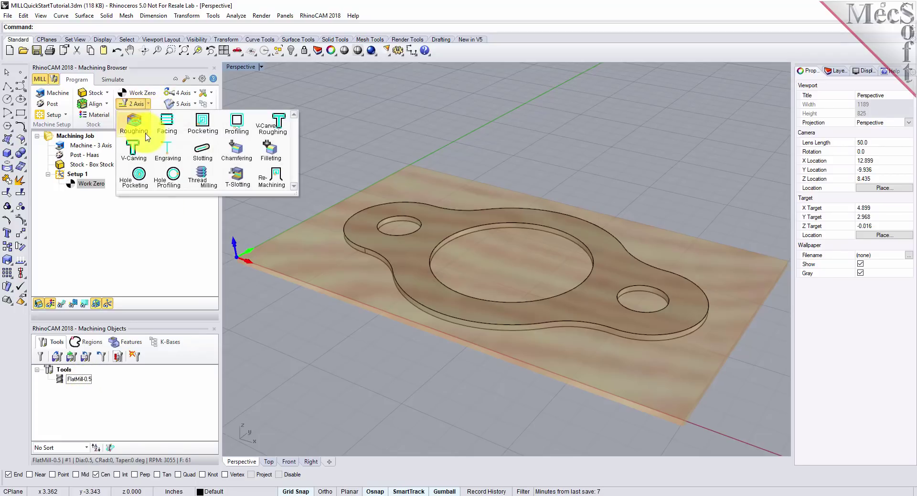
pyautogui.click(242, 138)
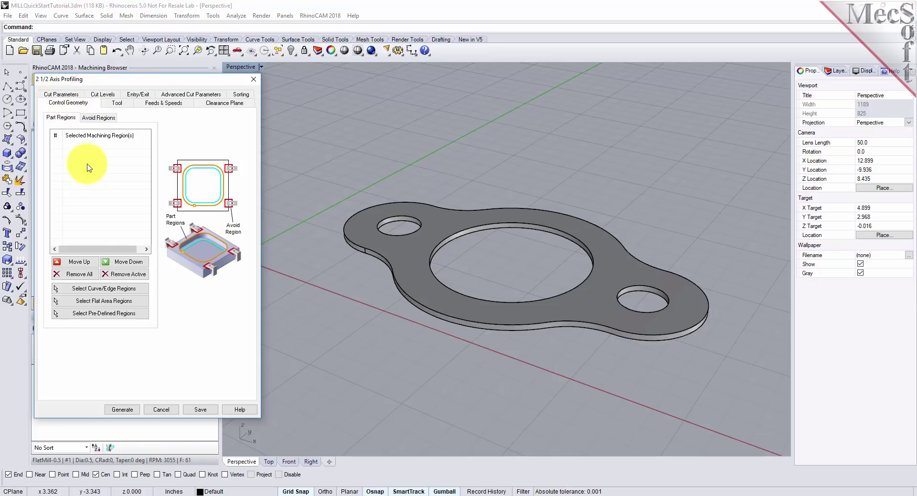
pyautogui.click(125, 291)
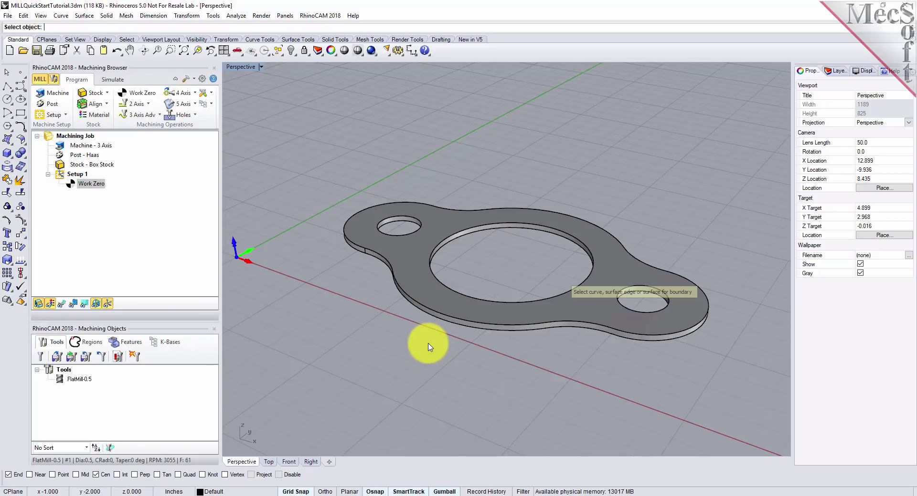
pyautogui.click(469, 232)
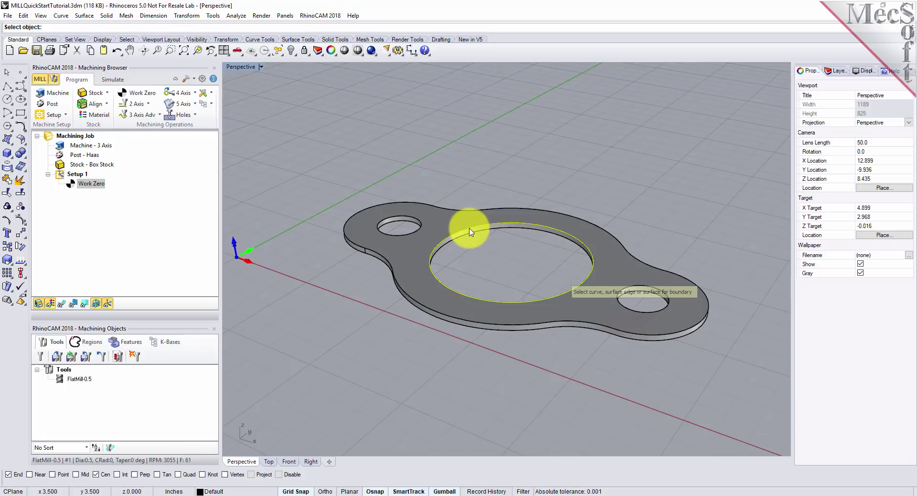
pyautogui.click(411, 220)
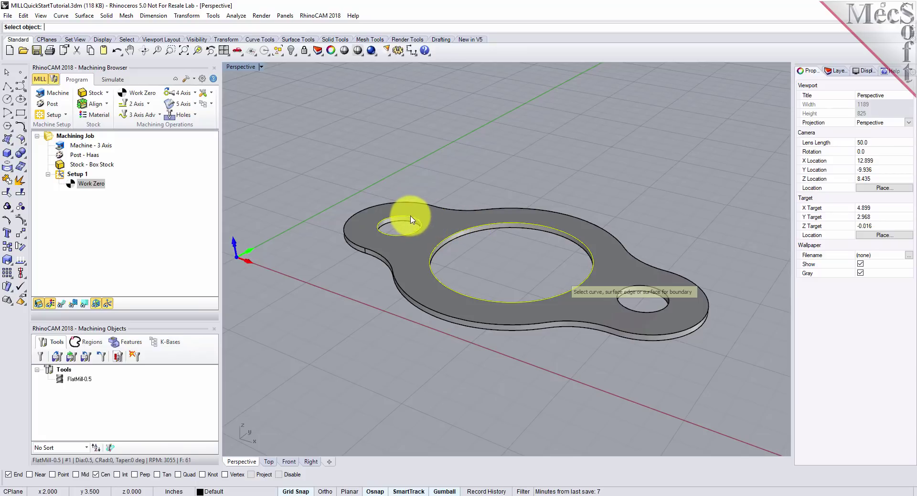
pyautogui.click(640, 288)
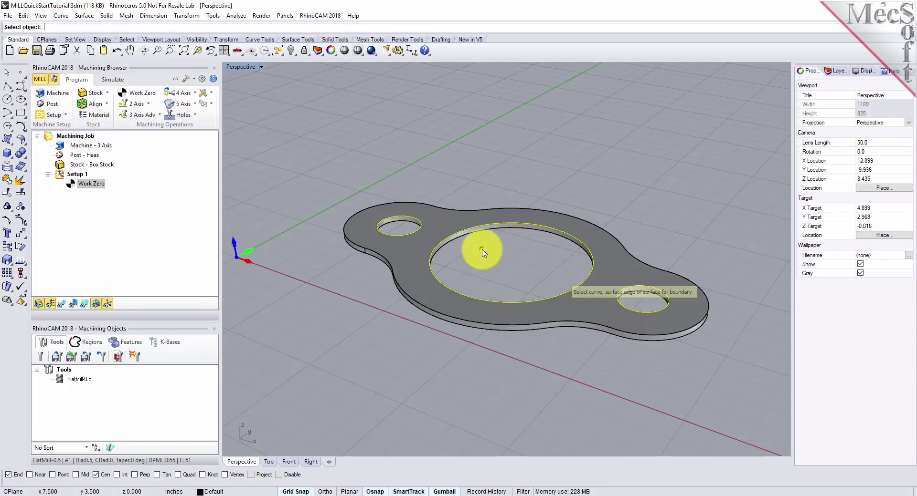
pyautogui.press('Return')
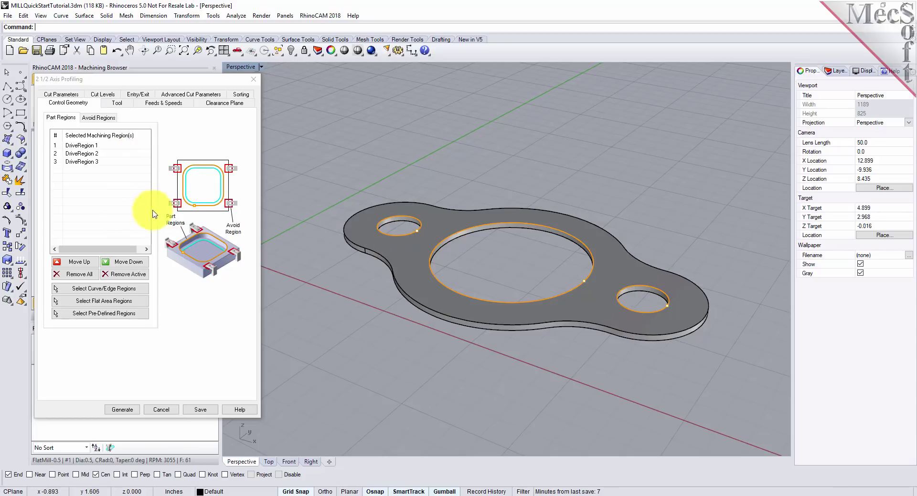
# Check which gasket edge each of the three selected drive regions refers to.
pyautogui.click(100, 145)
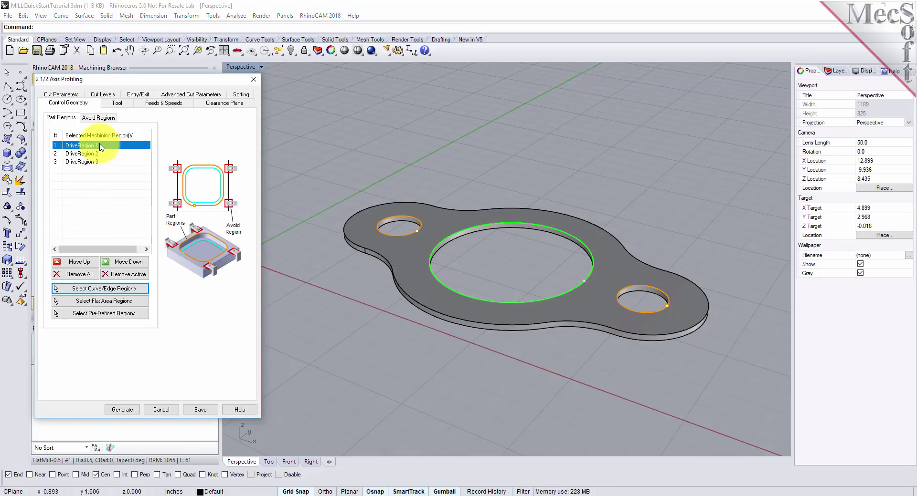
pyautogui.click(101, 153)
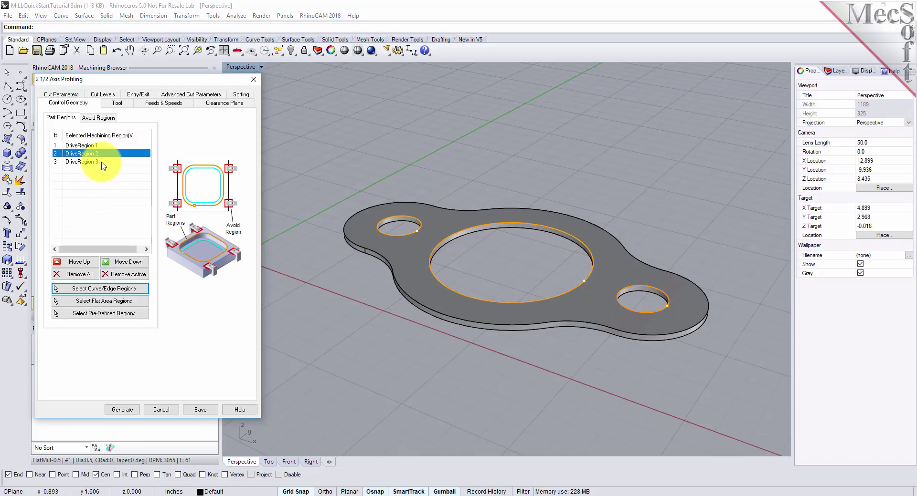
pyautogui.press('Down')
pyautogui.click(103, 145)
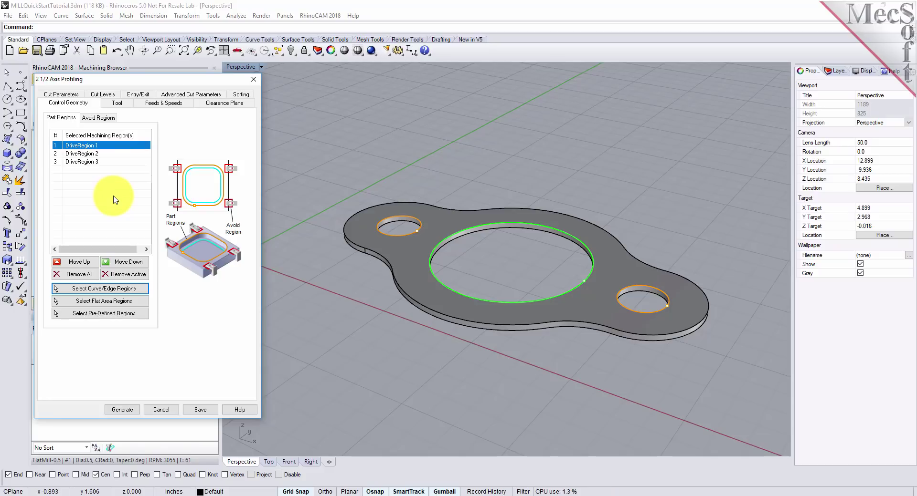
# Load the profiling feeds and speeds from the FlatMill-0.5 tool and review the automatic clearance plane over the gasket.
pyautogui.click(122, 106)
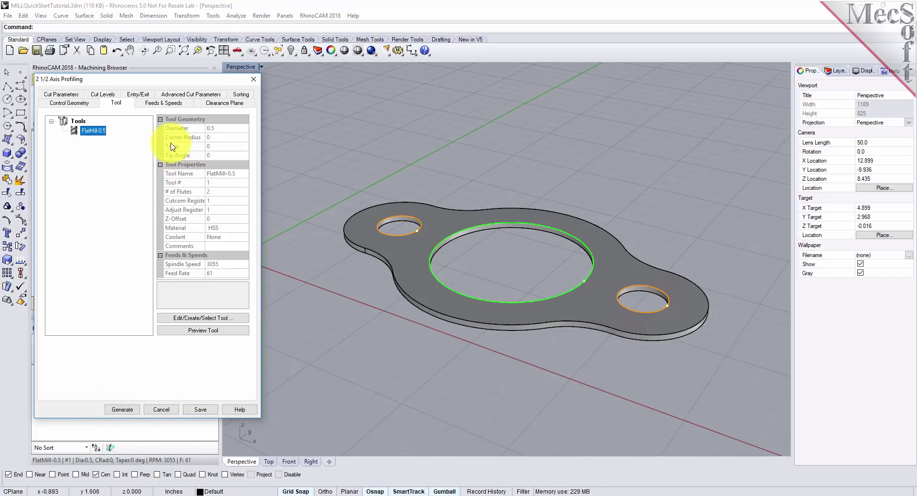
pyautogui.click(160, 103)
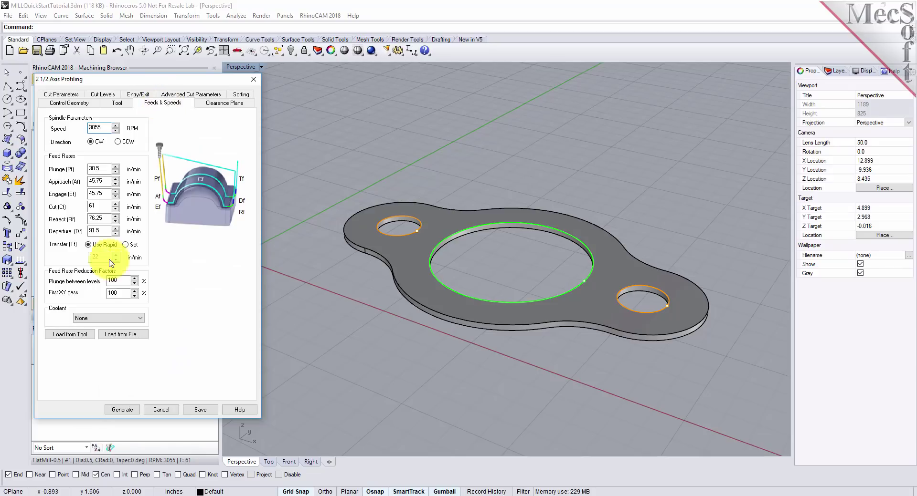
pyautogui.click(84, 336)
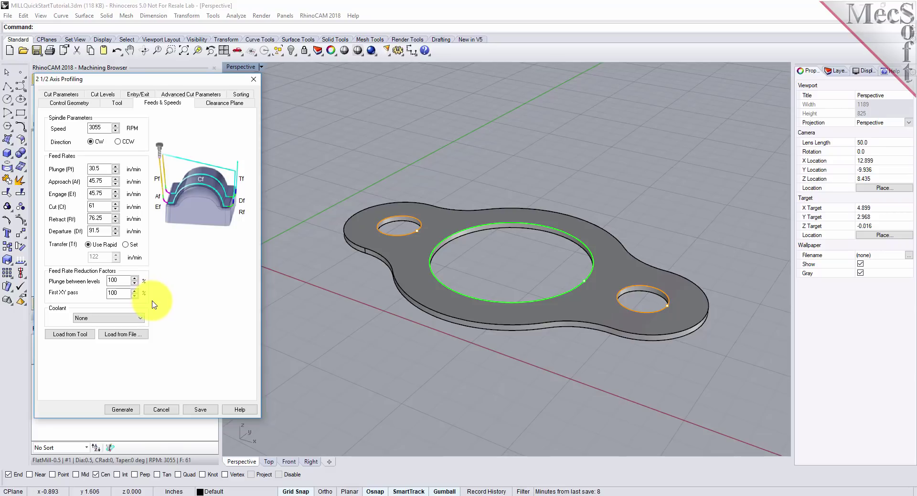
pyautogui.click(219, 107)
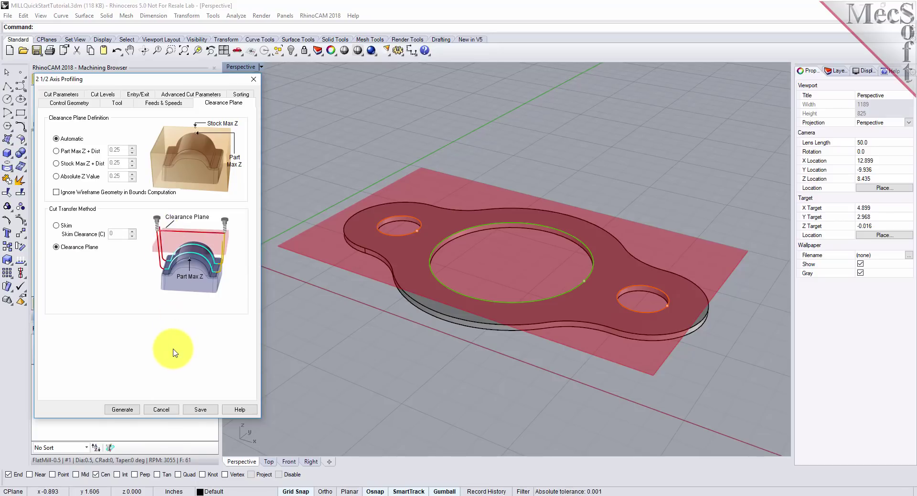
pyautogui.moveTo(638, 342)
pyautogui.mouseDown(button='right')
pyautogui.moveTo(527, 354)
pyautogui.moveTo(548, 341)
pyautogui.moveTo(542, 301)
pyautogui.moveTo(623, 333)
pyautogui.moveTo(637, 347)
pyautogui.moveTo(628, 345)
pyautogui.mouseUp(button='right')
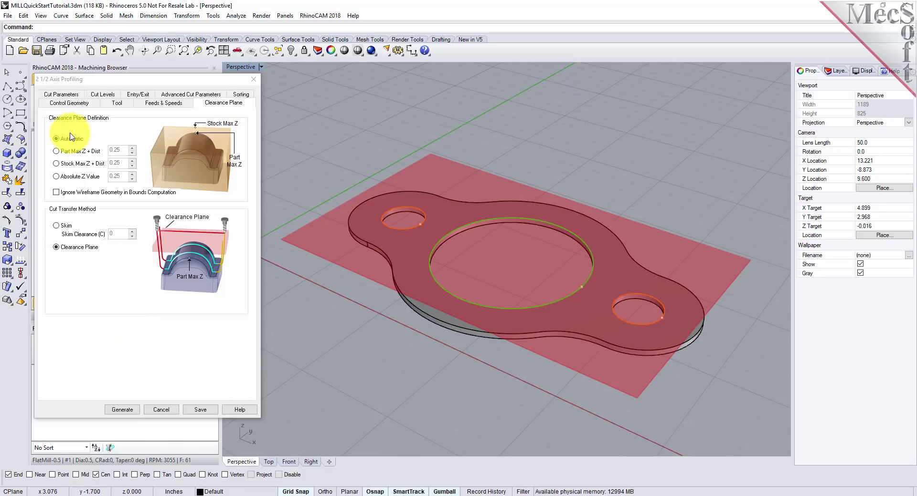
# In the cut parameters, enable outside/inside cutting for closed curves with the Inside option.
pyautogui.click(65, 95)
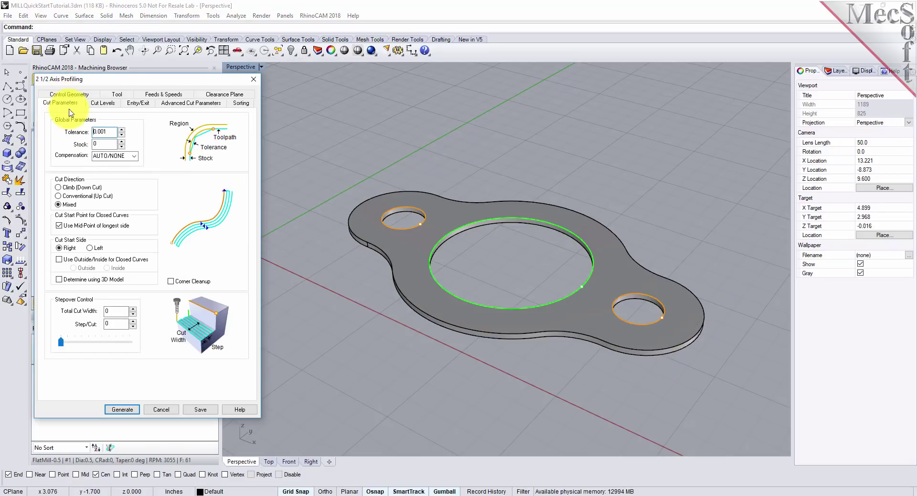
pyautogui.click(105, 144)
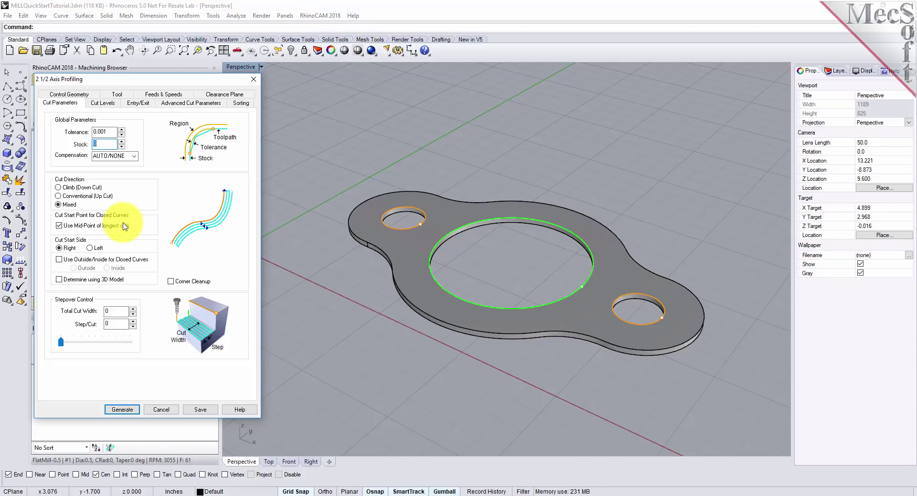
pyautogui.click(60, 260)
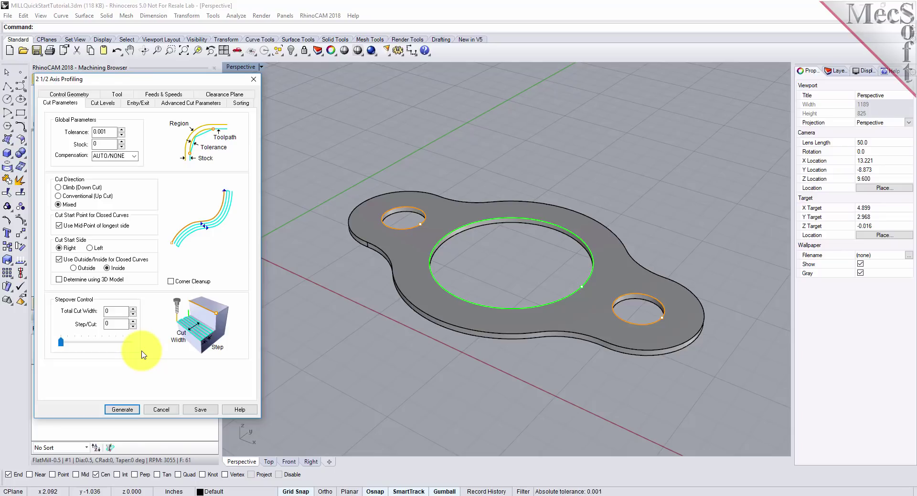
# Set the total cut depth to 0.125, with a rough depth and rough depth per cut of 0.125.
pyautogui.click(109, 105)
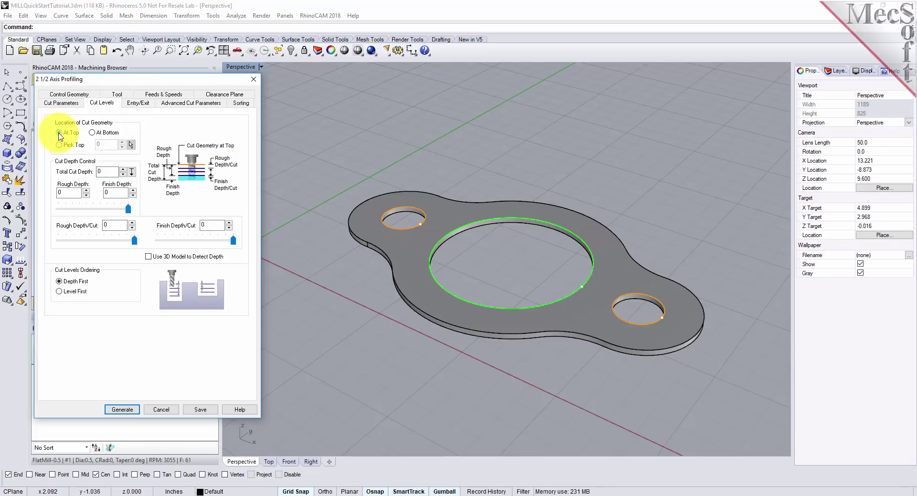
pyautogui.doubleClick(107, 171)
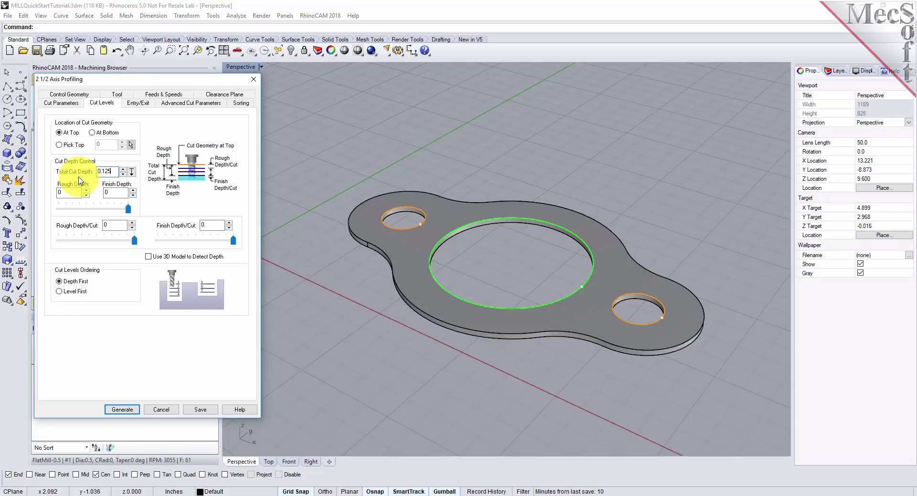
pyautogui.doubleClick(74, 193)
pyautogui.click(121, 225)
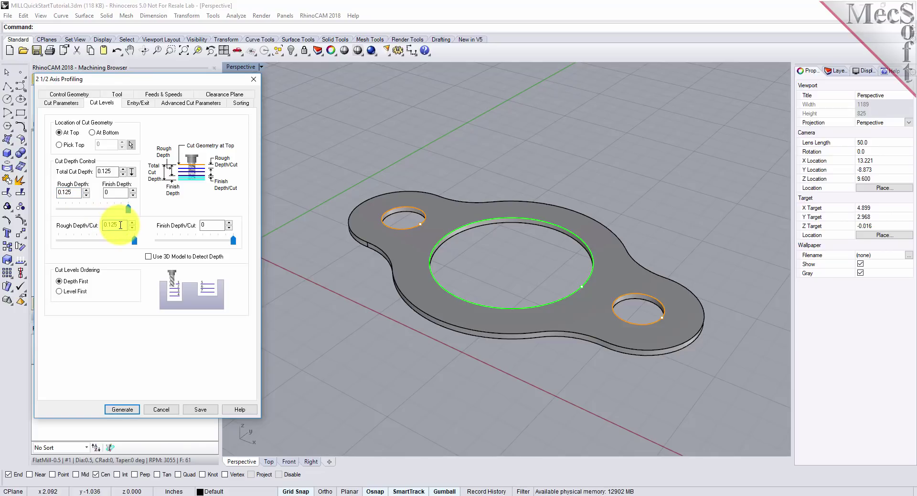
# Set both the entry and exit motions to None and generate the profiling toolpath.
pyautogui.click(136, 103)
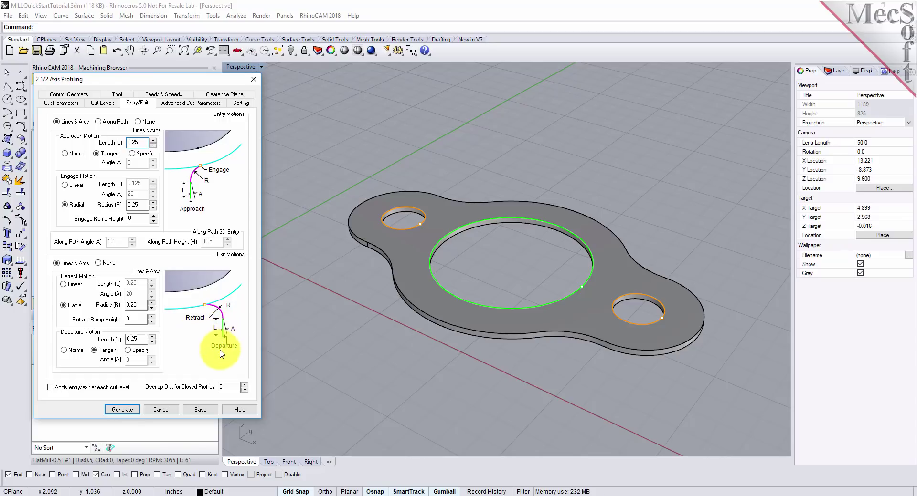
pyautogui.click(139, 122)
pyautogui.click(98, 264)
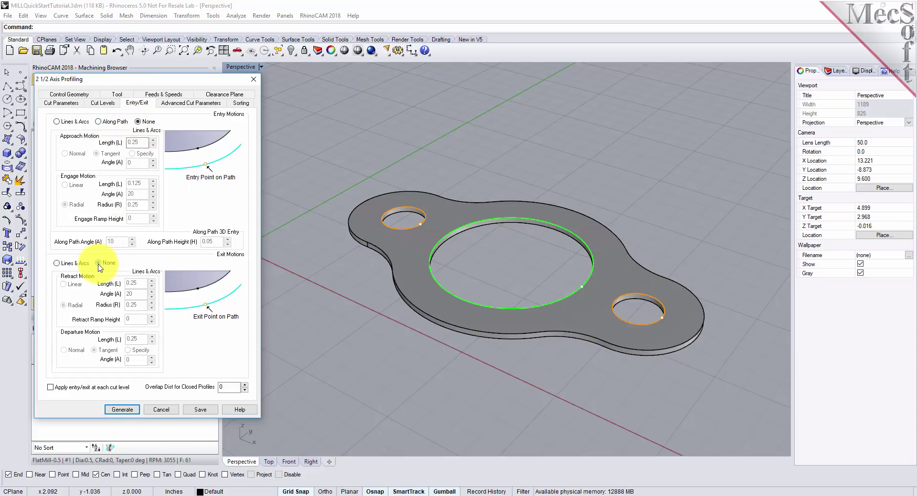
pyautogui.click(123, 410)
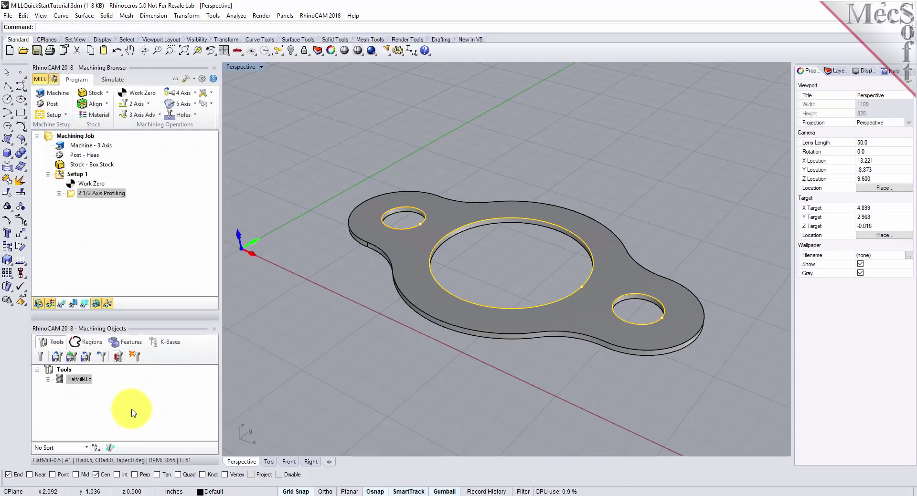
# Display the toolpath of the 2 1/2 Axis Profiling operation on the gasket.
pyautogui.click(73, 195)
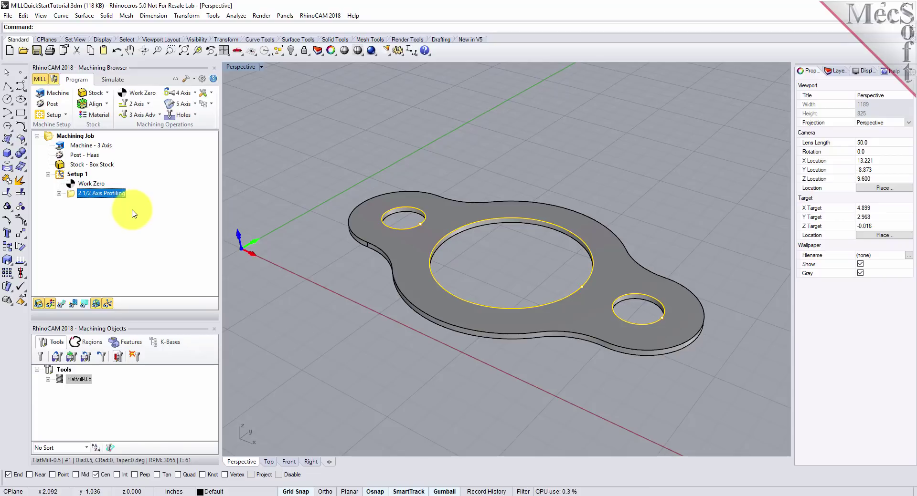
pyautogui.click(63, 306)
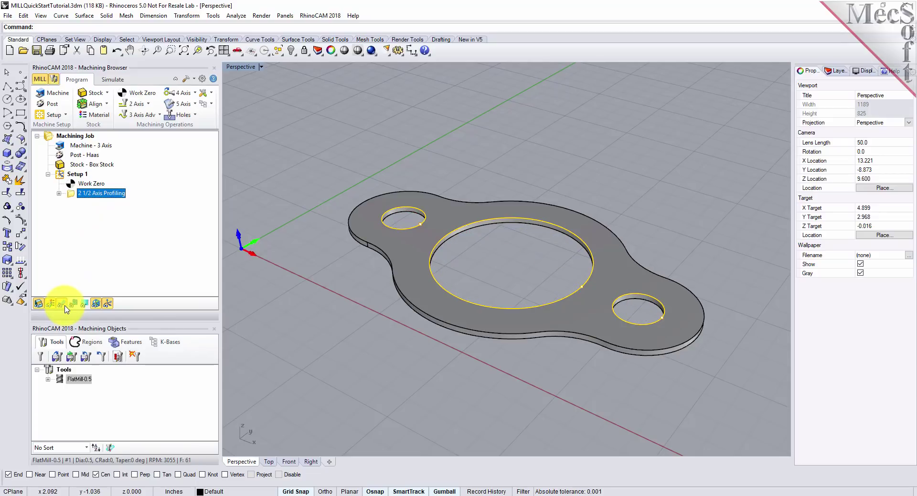
pyautogui.moveTo(524, 248)
pyautogui.mouseDown(button='right')
pyautogui.moveTo(528, 309)
pyautogui.moveTo(531, 243)
pyautogui.moveTo(530, 251)
pyautogui.mouseUp(button='right')
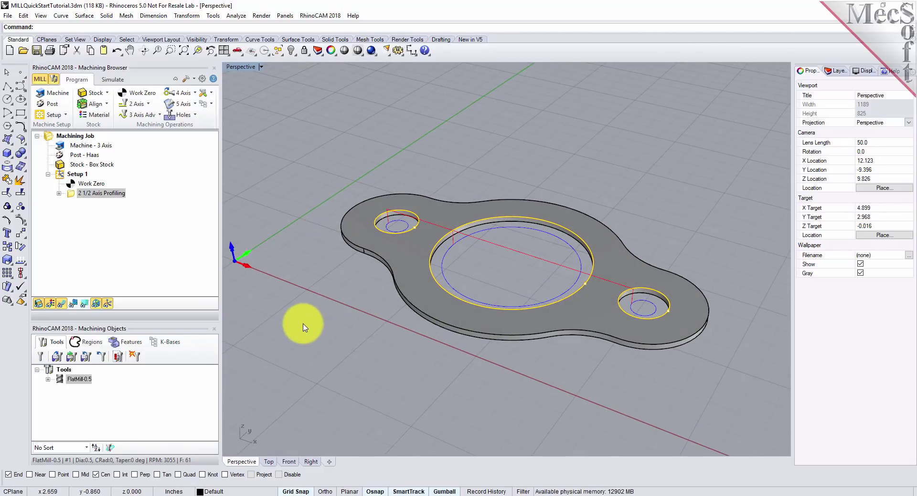
# Turn off Simulate by Moves, lower the simulation speed to the minimum, and play the profiling cut simulation on the wood stock, then stop it.
pyautogui.click(117, 82)
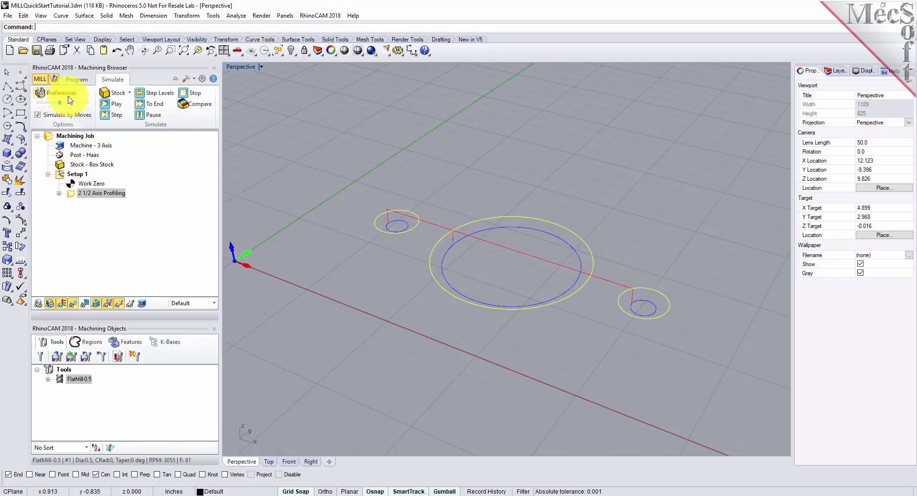
pyautogui.click(38, 116)
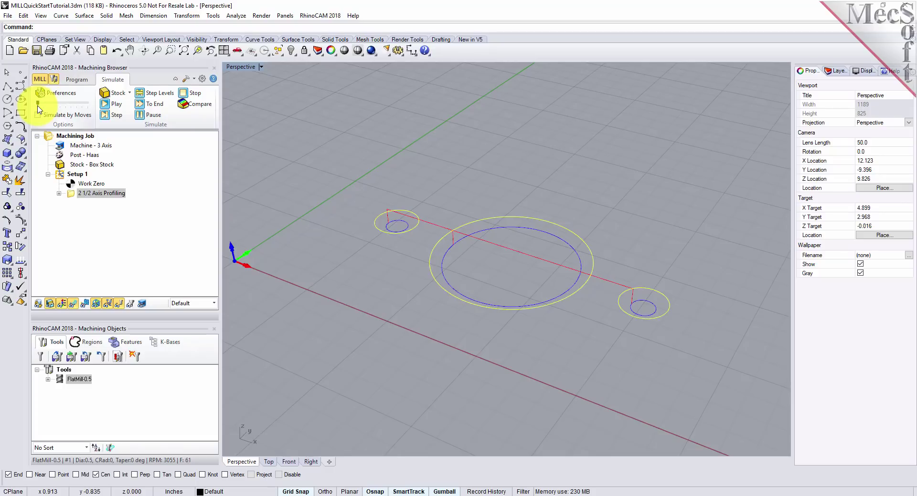
pyautogui.click(117, 104)
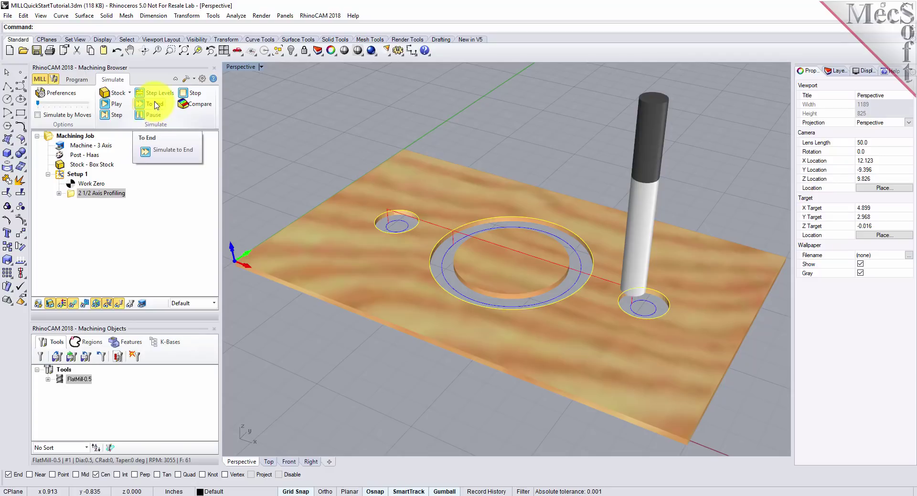
pyautogui.click(188, 93)
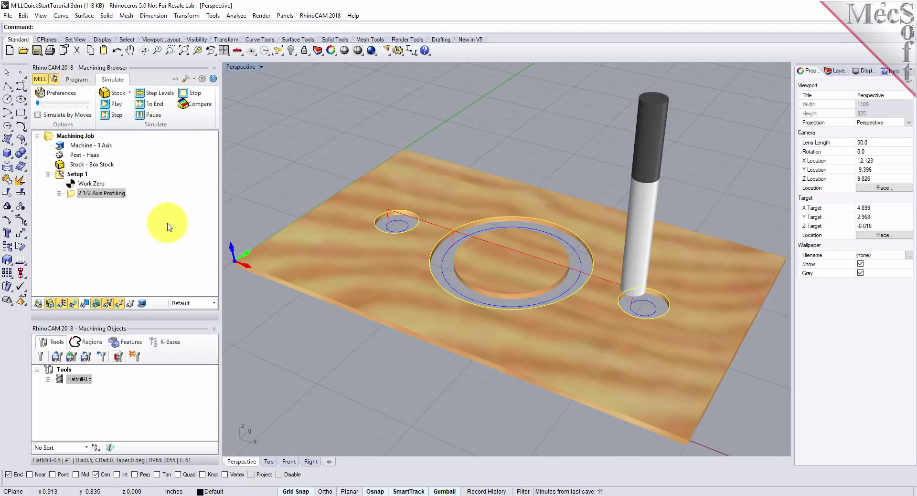
# Toggle the toolpath display off and on to inspect the simulated cut stock.
pyautogui.click(63, 304)
pyautogui.click(63, 304)
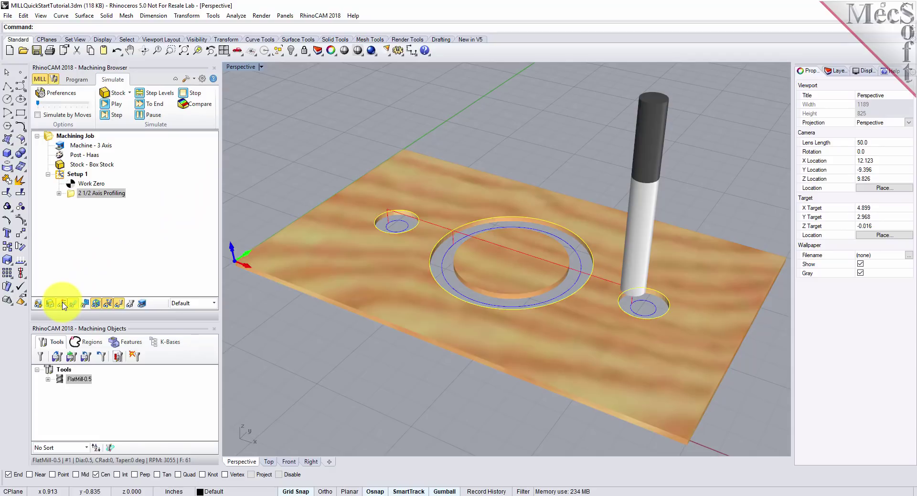
pyautogui.click(62, 304)
pyautogui.click(62, 304)
pyautogui.moveTo(456, 218)
pyautogui.mouseDown(button='right')
pyautogui.moveTo(454, 271)
pyautogui.moveTo(438, 97)
pyautogui.moveTo(436, 184)
pyautogui.moveTo(448, 207)
pyautogui.mouseUp(button='right')
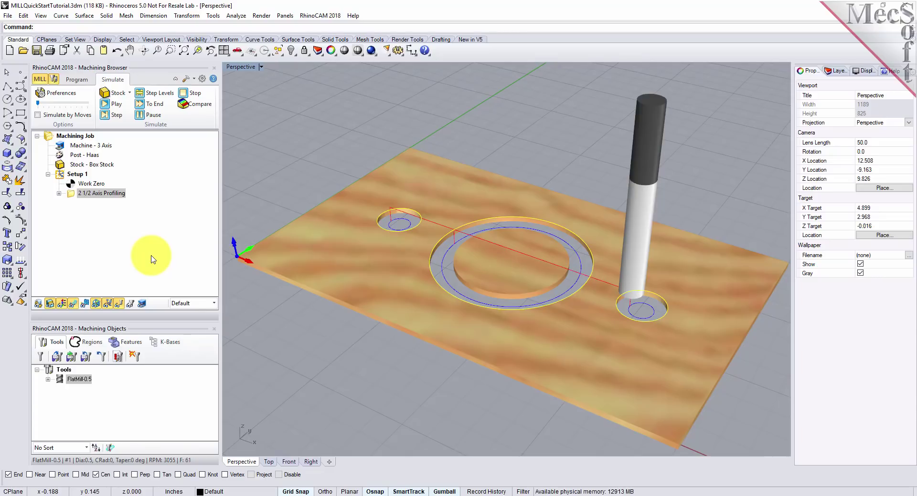
# Copy the 2 1/2 Axis Profiling operation and paste the duplicate into Setup 1.
pyautogui.click(77, 80)
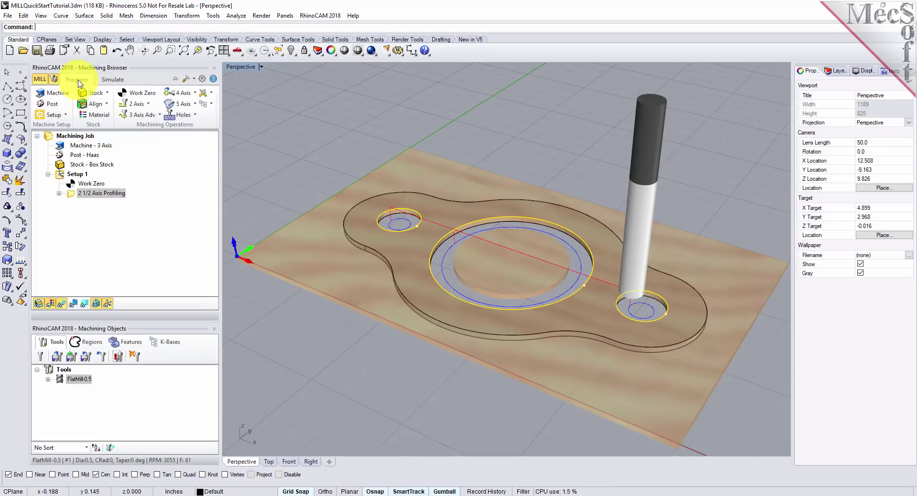
pyautogui.click(71, 195)
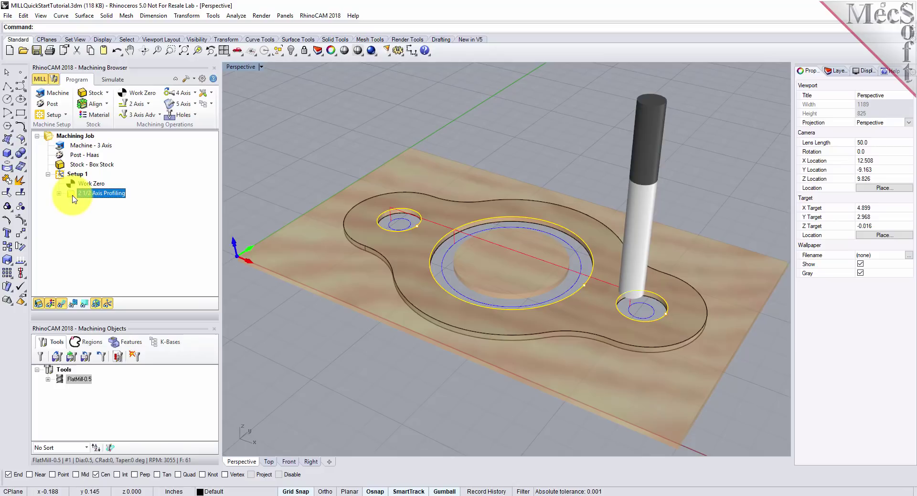
pyautogui.rightClick(103, 195)
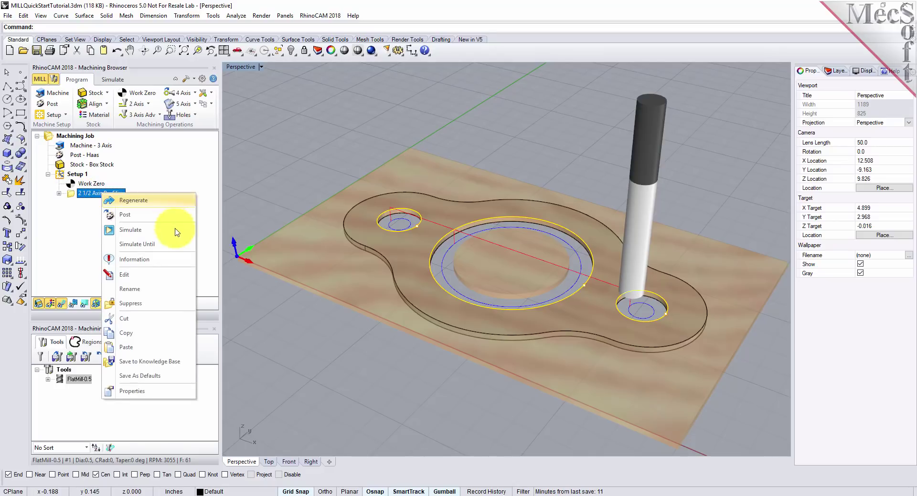
pyautogui.click(159, 336)
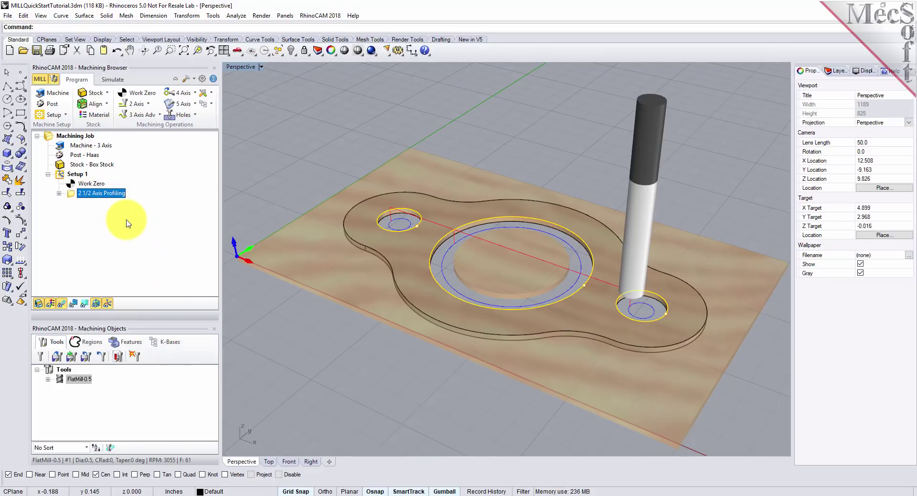
pyautogui.rightClick(111, 195)
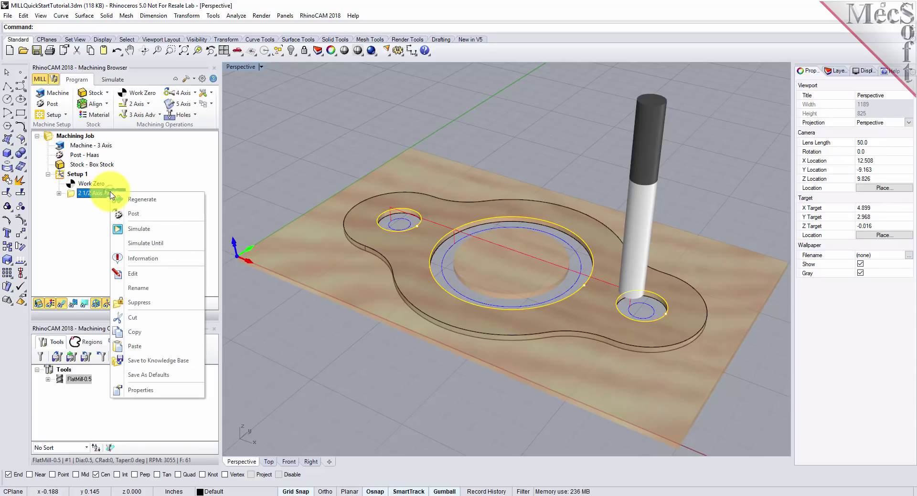
pyautogui.click(153, 352)
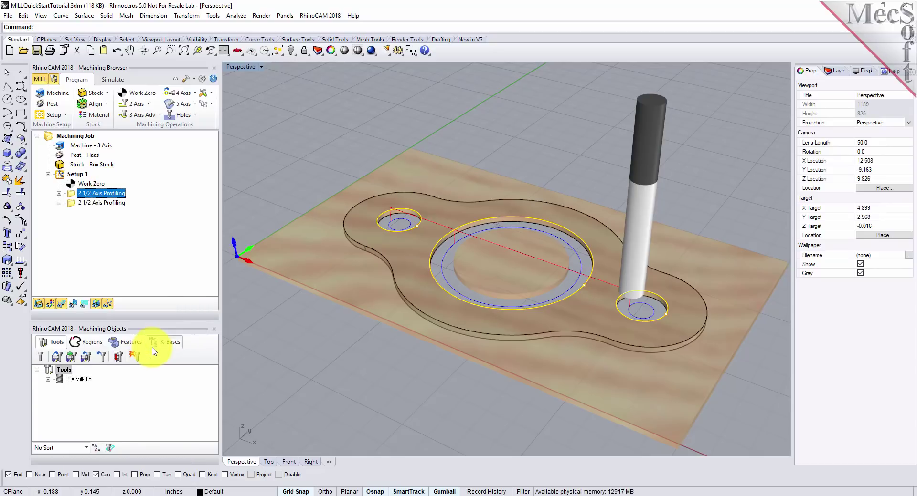
# Edit the duplicated profiling operation, replacing all its machining regions with the gasket's outer top edge.
pyautogui.click(72, 203)
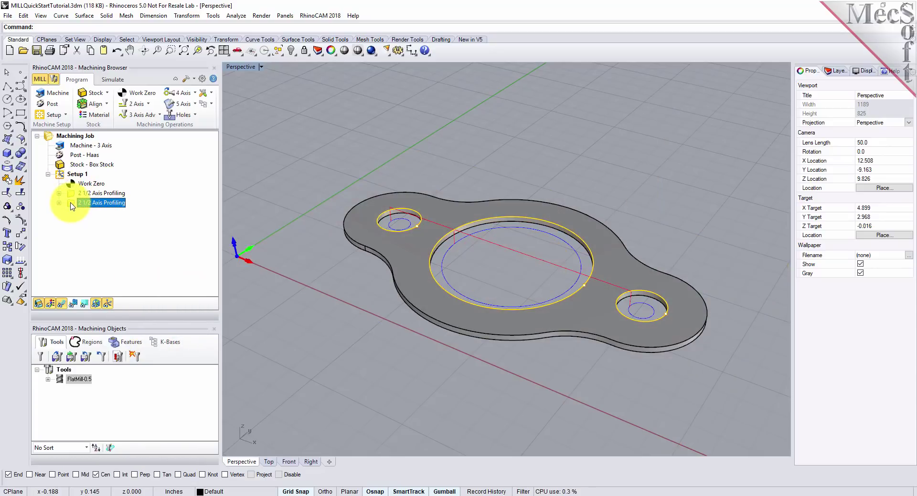
pyautogui.rightClick(110, 203)
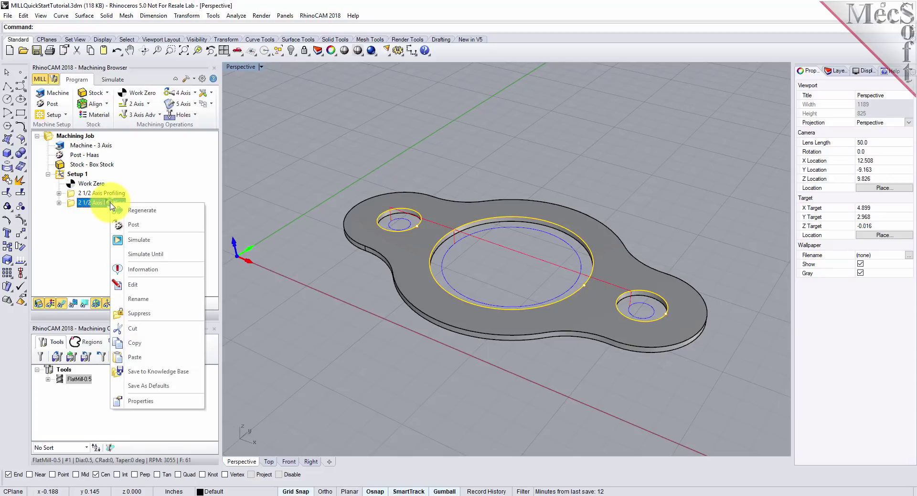
pyautogui.click(157, 288)
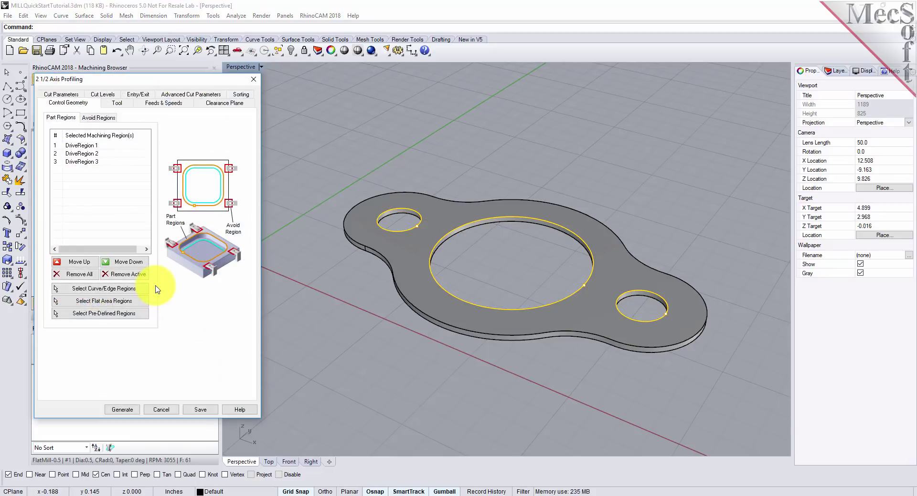
pyautogui.click(94, 280)
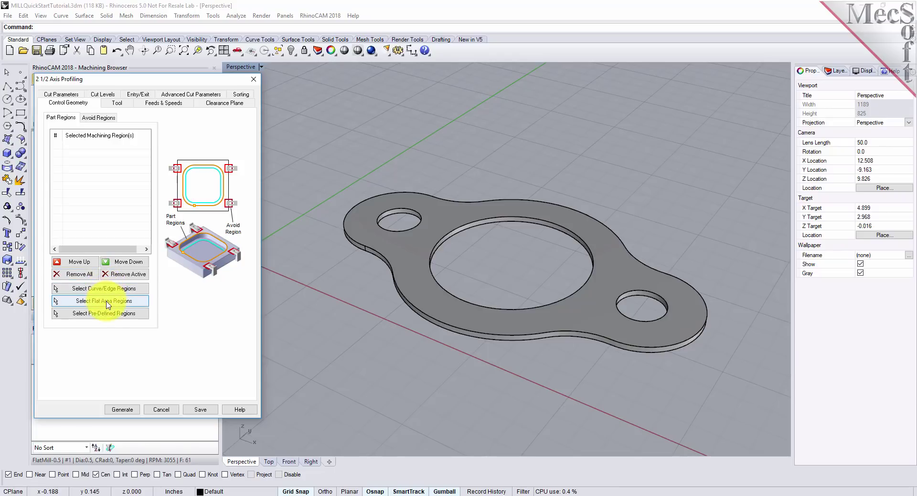
pyautogui.click(113, 289)
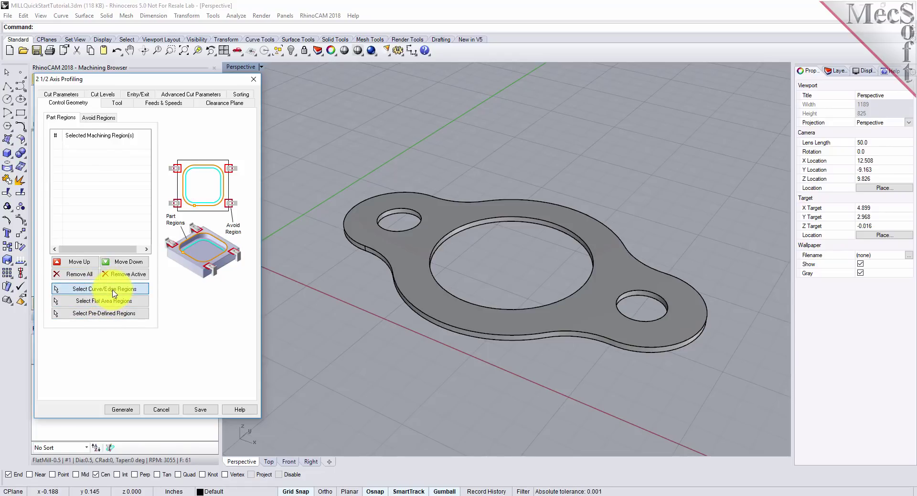
pyautogui.click(460, 204)
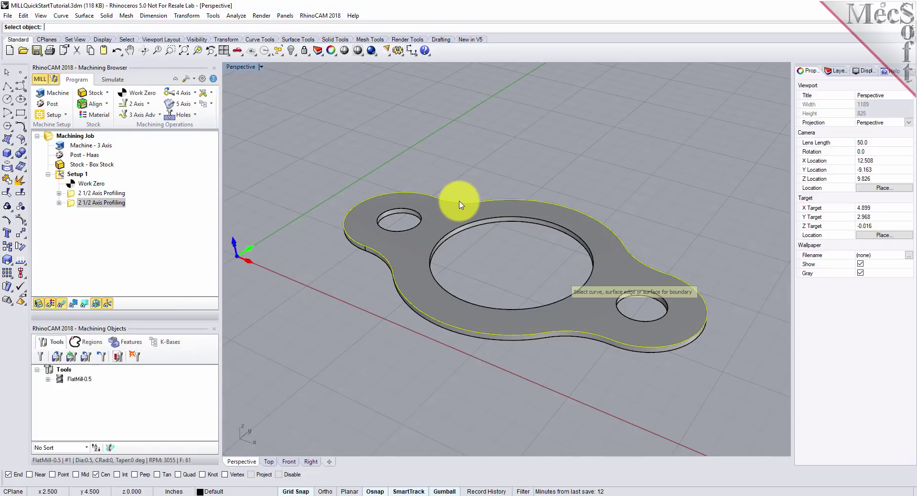
pyautogui.rightClick(486, 243)
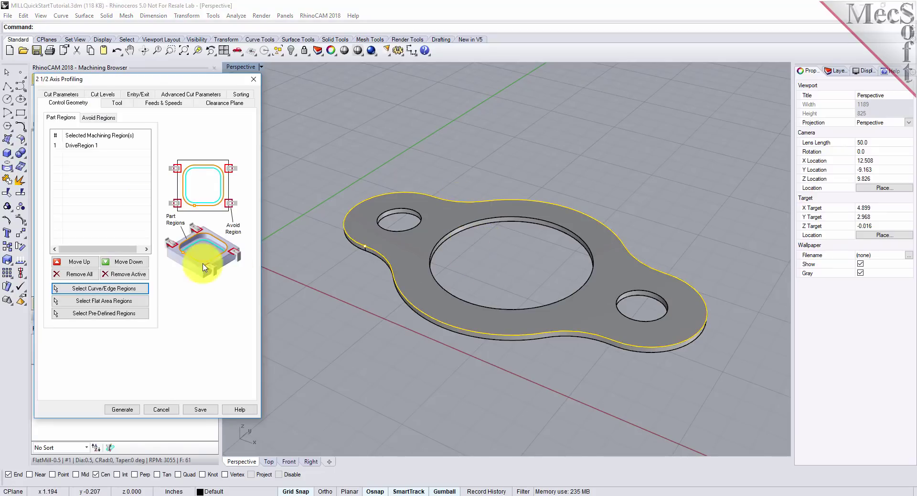
pyautogui.click(79, 145)
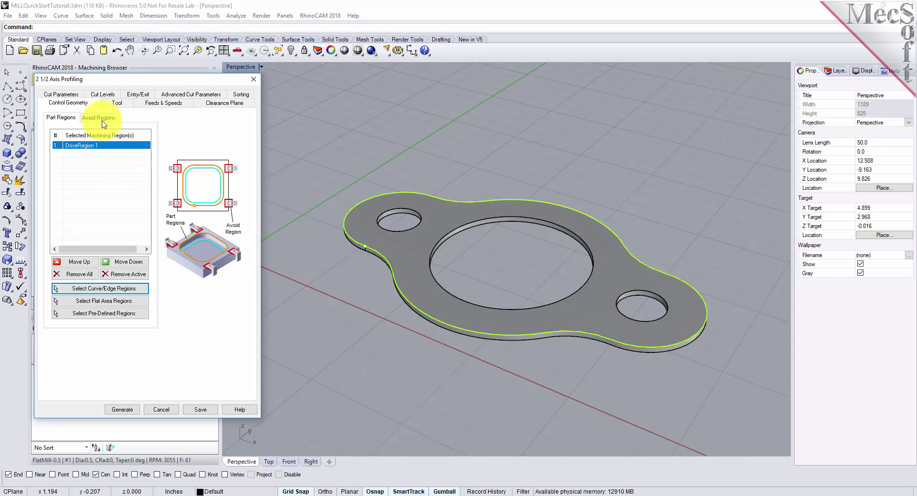
# Set the duplicate's cut direction to Mixed and its closed-curve cut side to Outside, and generate the toolpath.
pyautogui.click(60, 94)
pyautogui.click(55, 205)
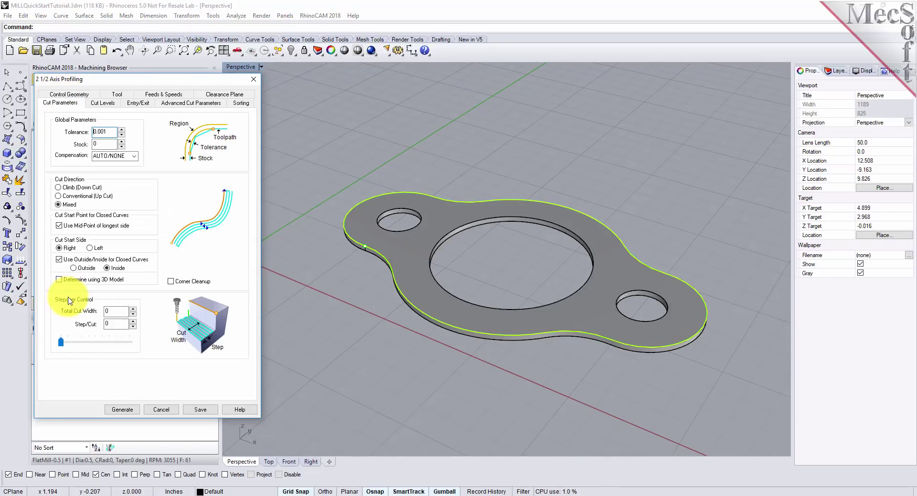
pyautogui.click(74, 268)
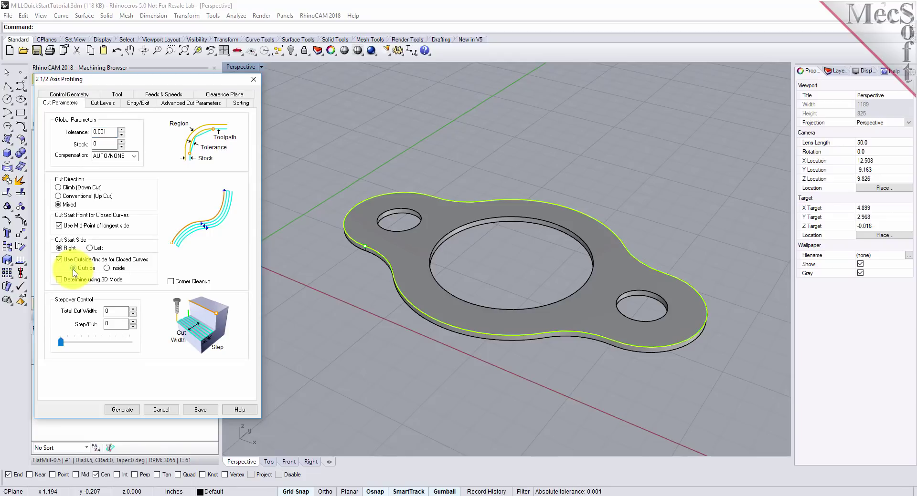
pyautogui.click(128, 411)
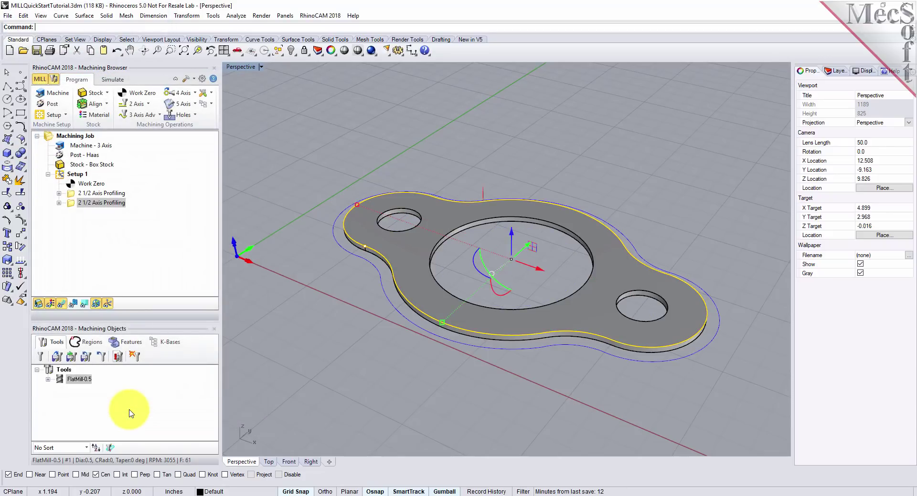
pyautogui.click(308, 185)
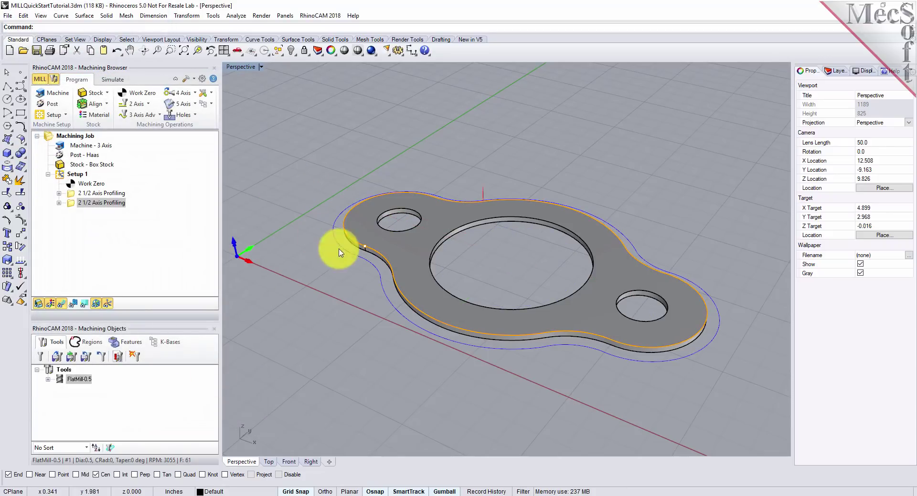
pyautogui.moveTo(485, 280)
pyautogui.mouseDown(button='right')
pyautogui.moveTo(501, 393)
pyautogui.moveTo(493, 272)
pyautogui.mouseUp(button='right')
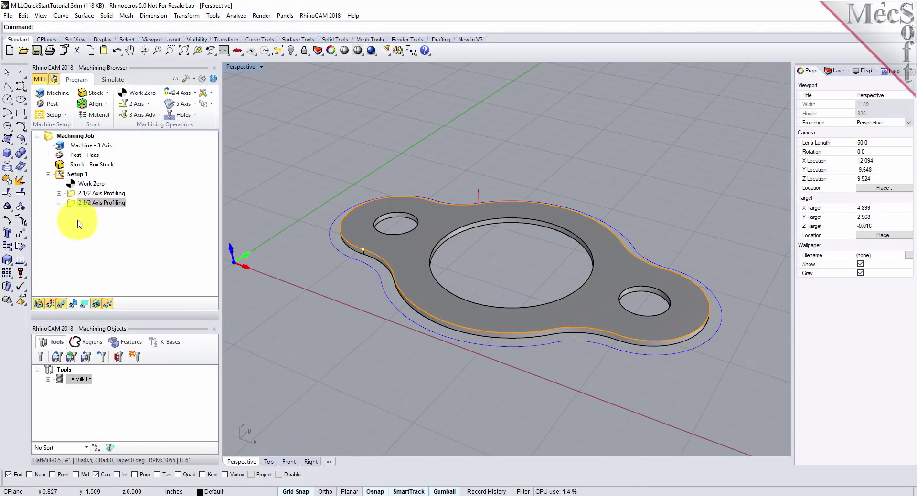
# Simulate the second 2 1/2 Axis Profiling operation cutting the gasket's outer profile in the wood stock.
pyautogui.click(86, 203)
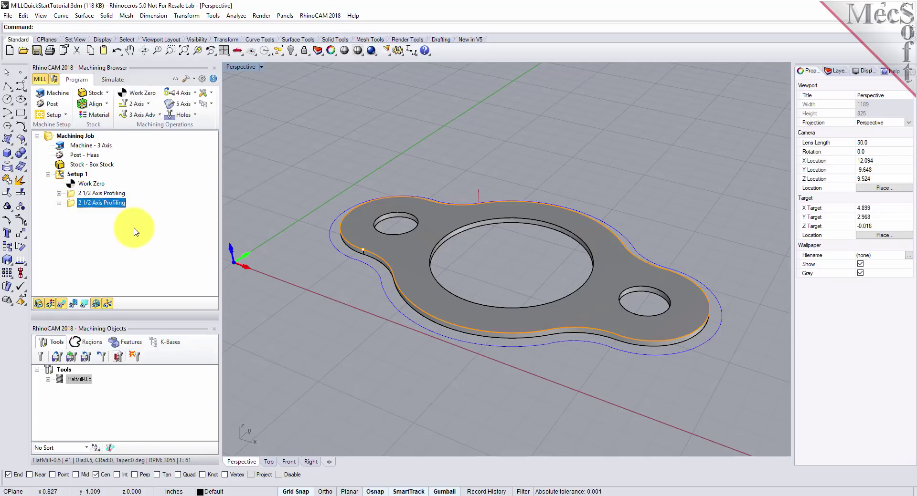
pyautogui.click(114, 78)
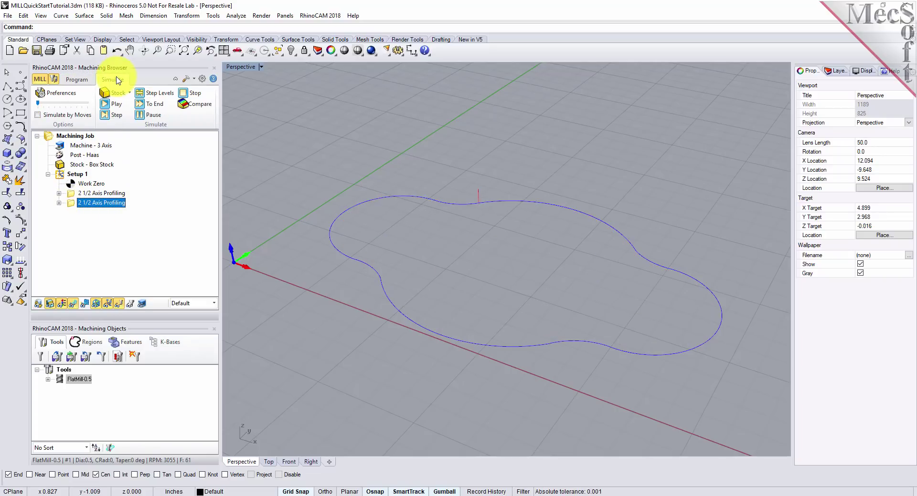
pyautogui.click(117, 104)
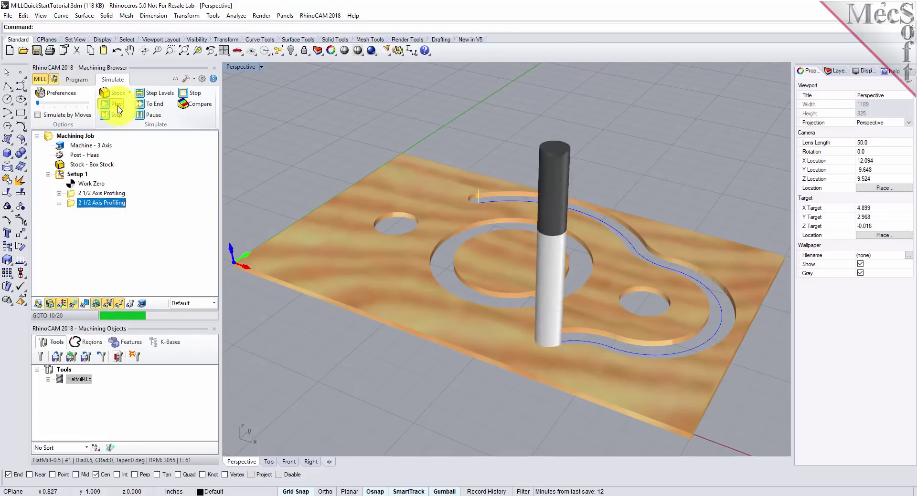
pyautogui.click(117, 104)
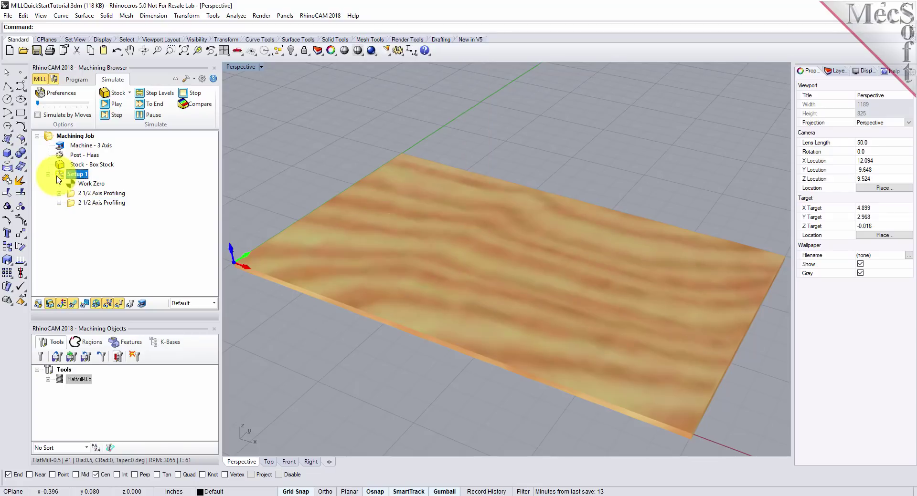
# Post Setup 1 with the Haas post to MILLQuickStartTutorial_Setup 1.nc, review the G-code, and close the file.
pyautogui.rightClick(84, 176)
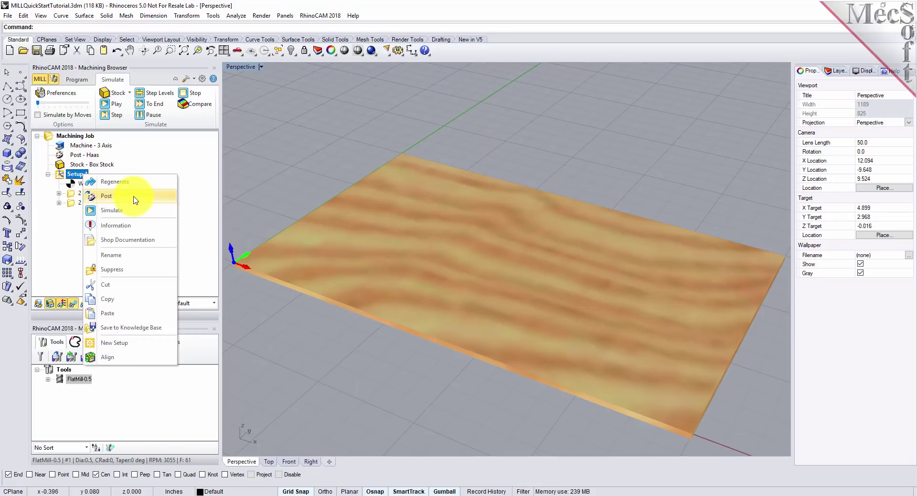
pyautogui.click(114, 196)
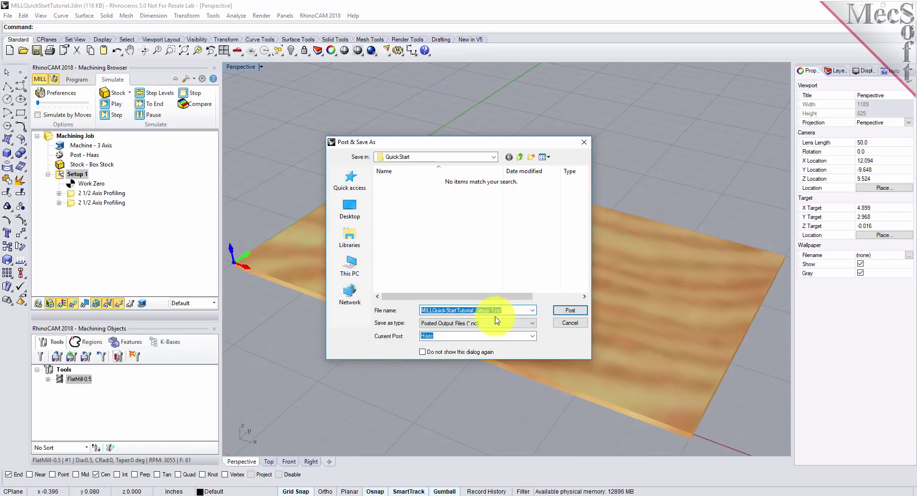
pyautogui.click(567, 312)
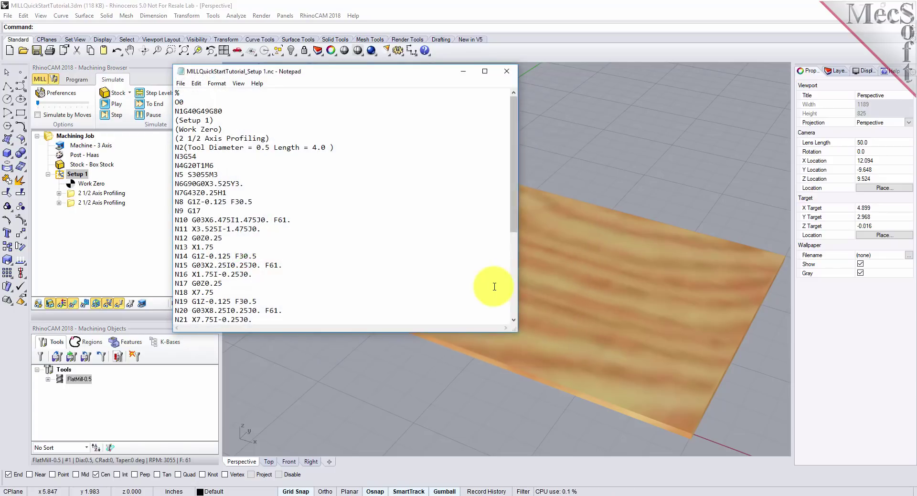
pyautogui.moveTo(513, 146)
pyautogui.mouseDown()
pyautogui.moveTo(511, 241)
pyautogui.moveTo(511, 137)
pyautogui.mouseUp()
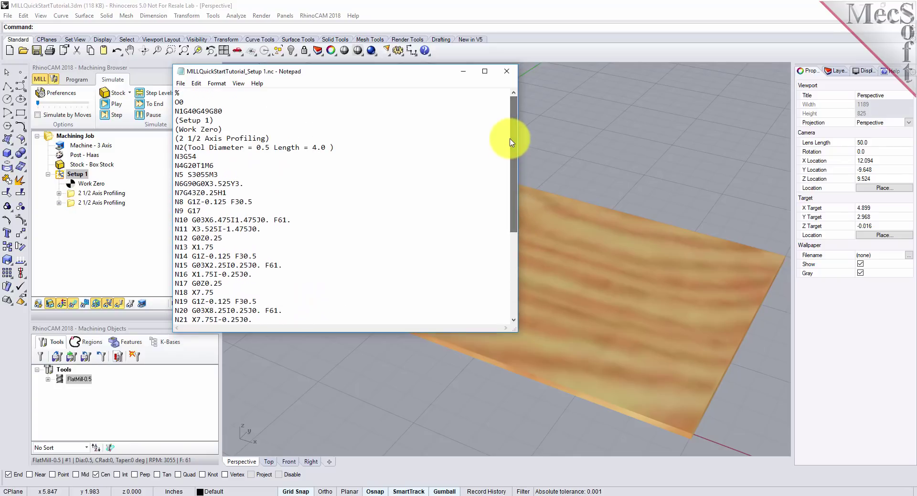
pyautogui.click(506, 71)
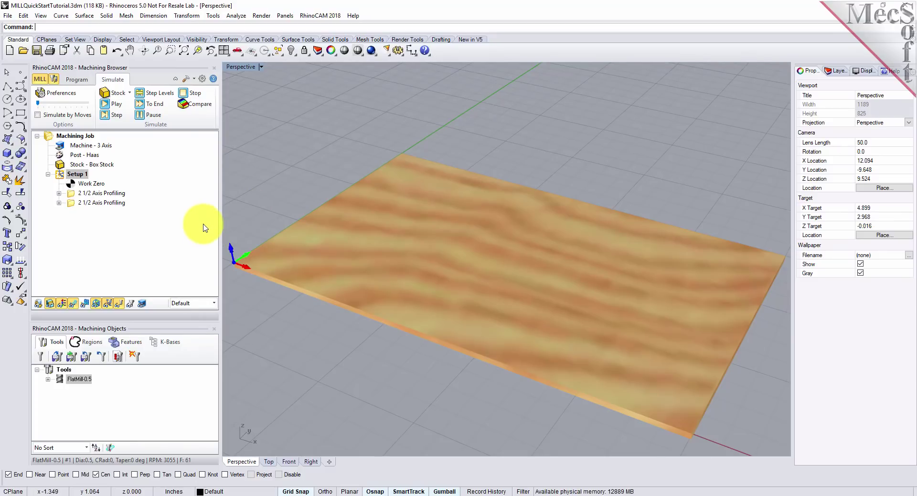
# Review the machining operations information for Setup 1, including its feeds and machine times, and close it.
pyautogui.click(79, 81)
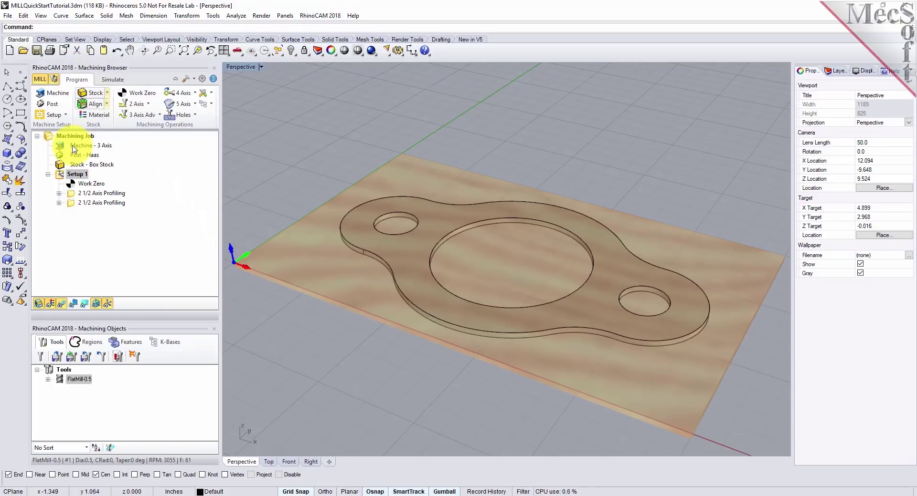
pyautogui.click(82, 175)
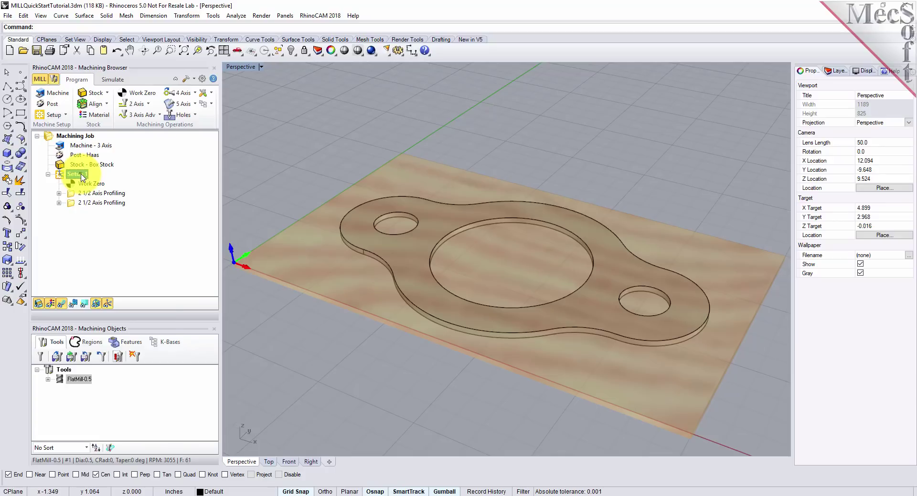
pyautogui.rightClick(82, 175)
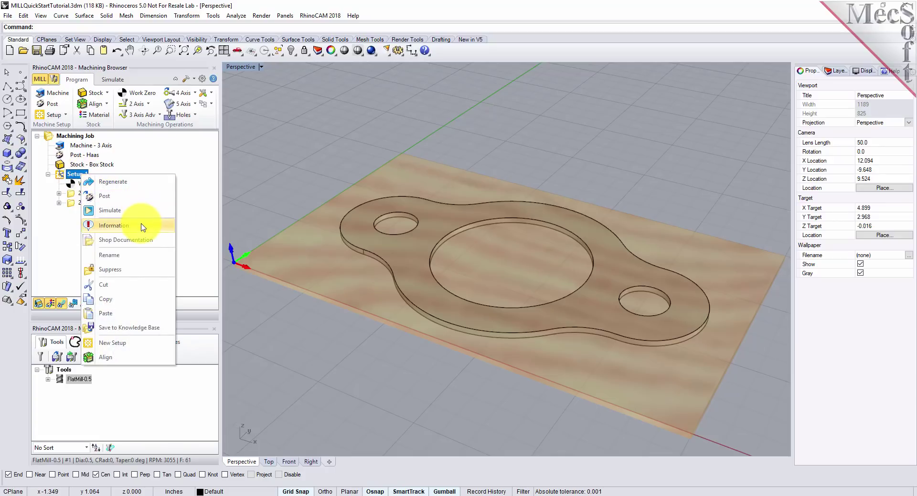
pyautogui.click(114, 226)
pyautogui.moveTo(145, 13); pyautogui.dragTo(309, 109)
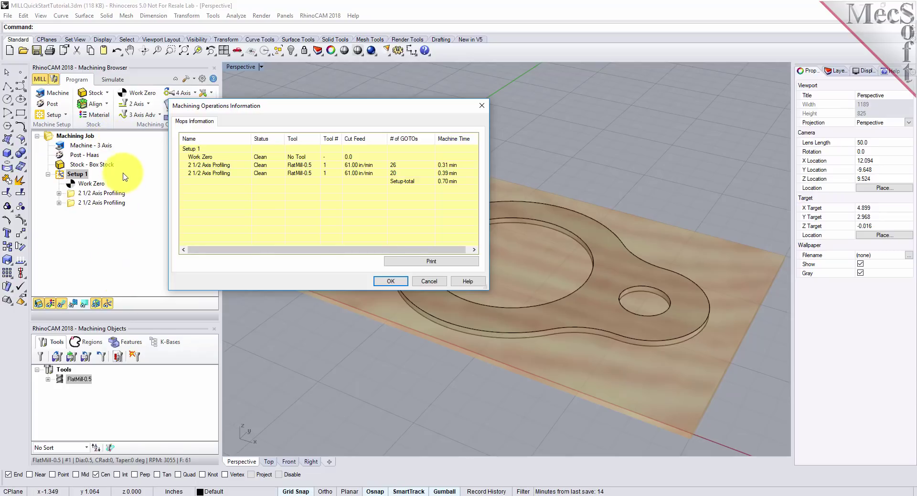
pyautogui.click(392, 285)
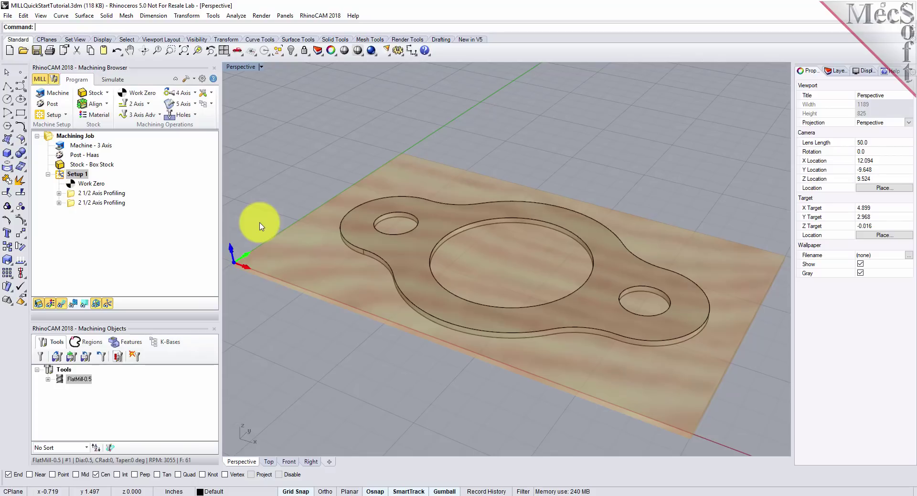
# Create shop documentation for Setup 1 using Template1, saved as MILLQuickStartTutorial.html.
pyautogui.rightClick(79, 177)
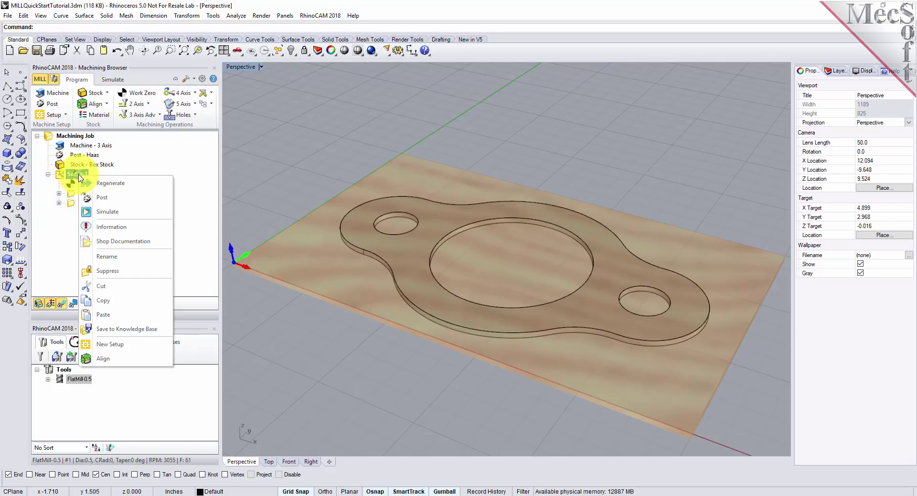
pyautogui.click(161, 242)
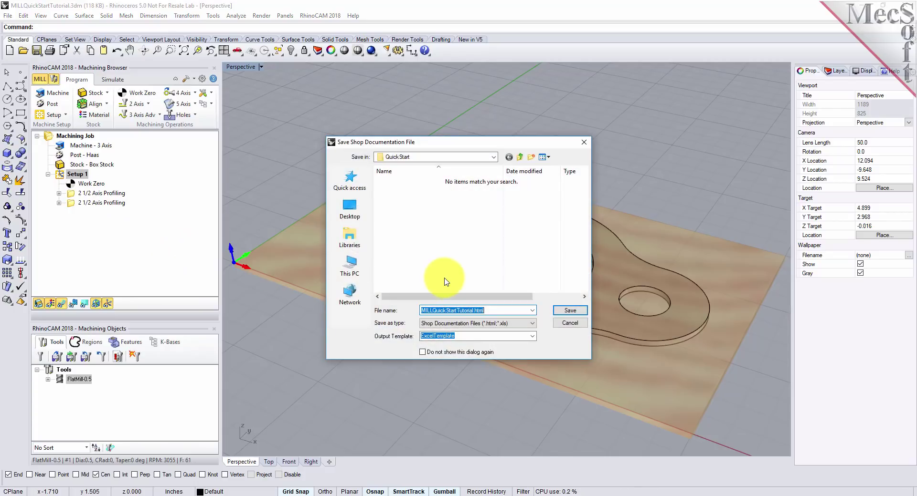
pyautogui.click(532, 336)
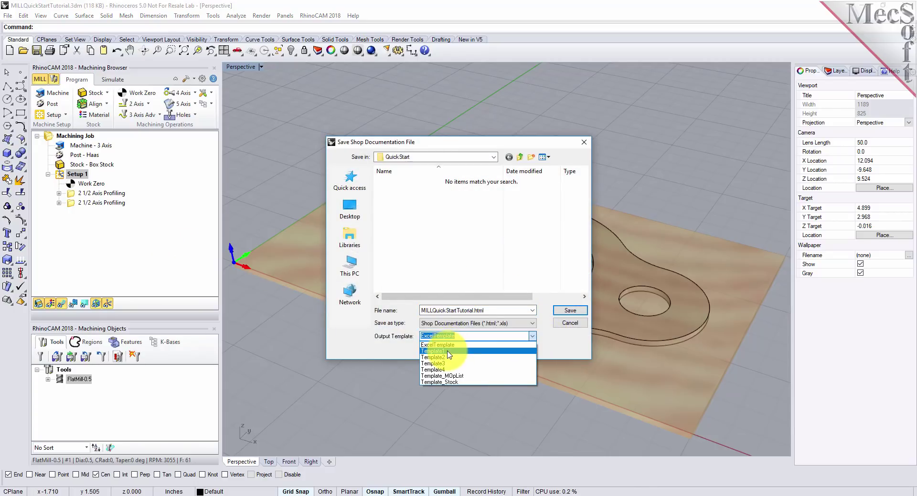
pyautogui.click(431, 349)
pyautogui.click(571, 311)
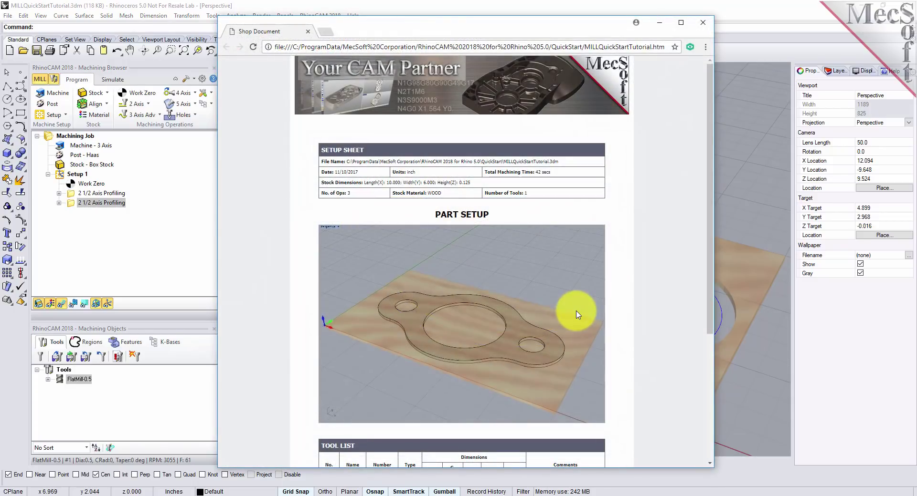
# Examine the stock dimensions, tool list and operation details in the shop document.
pyautogui.moveTo(707, 82)
pyautogui.mouseDown()
pyautogui.moveTo(704, 194)
pyautogui.moveTo(704, 88)
pyautogui.mouseUp()
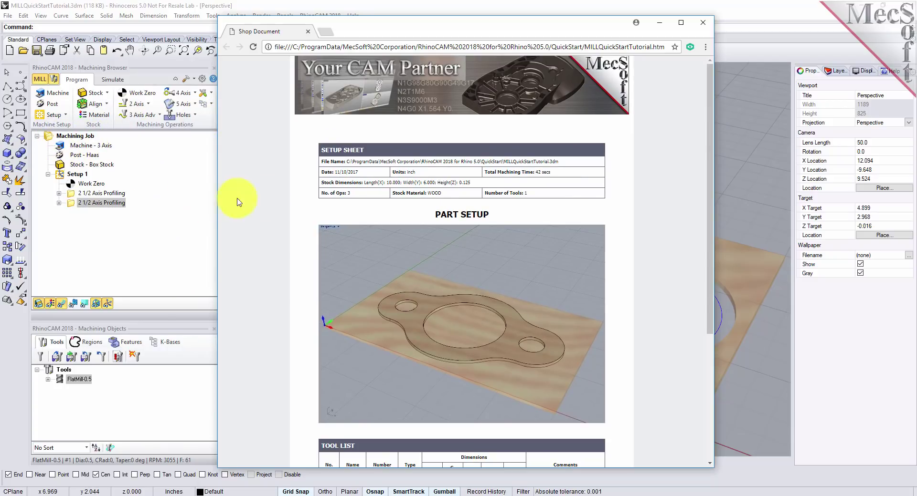
pyautogui.moveTo(476, 185); pyautogui.dragTo(319, 189)
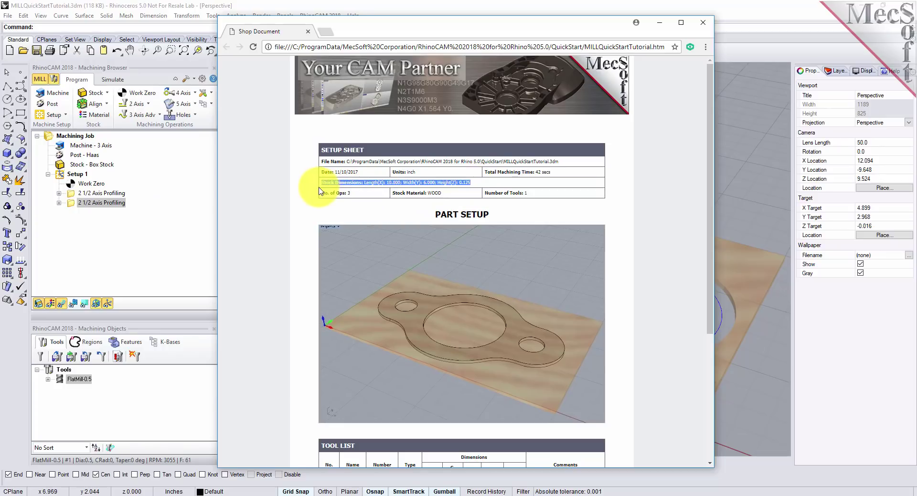
pyautogui.moveTo(710, 198); pyautogui.dragTo(710, 325)
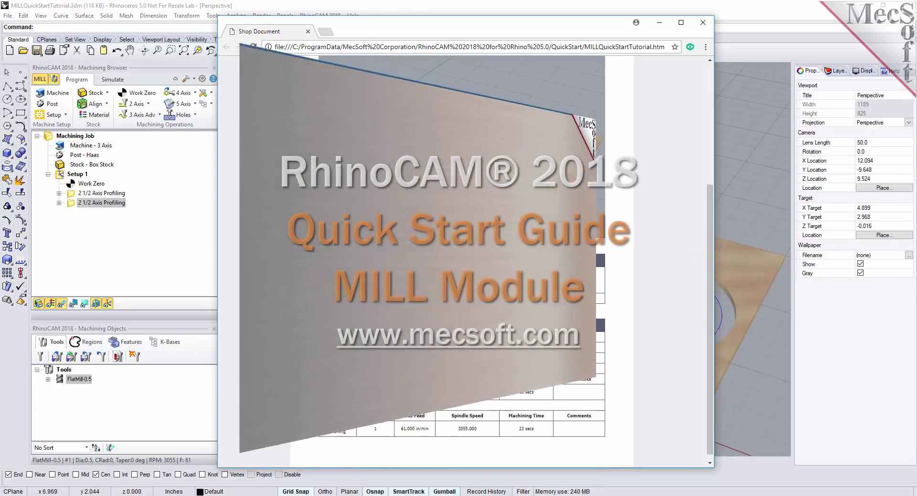